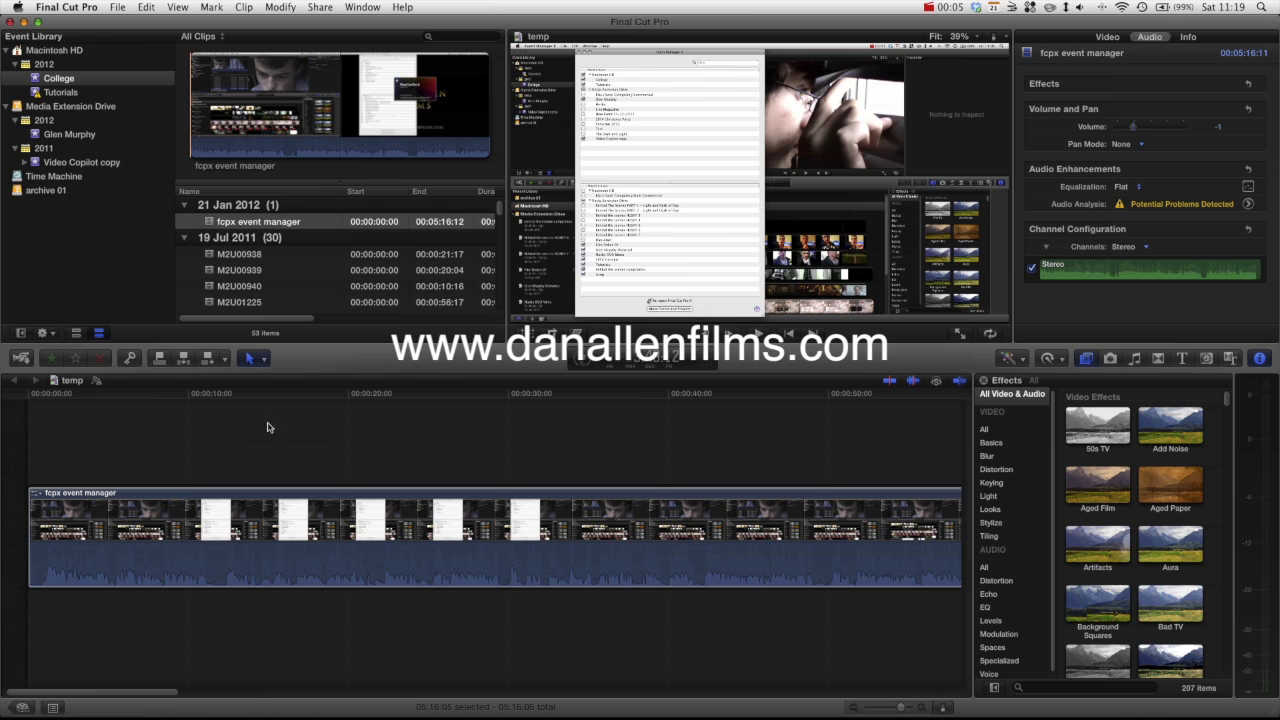
# - Select the 'fcpx event manager' clip in the timeline to bring up its Audio inspector
pyautogui.click(277, 419)
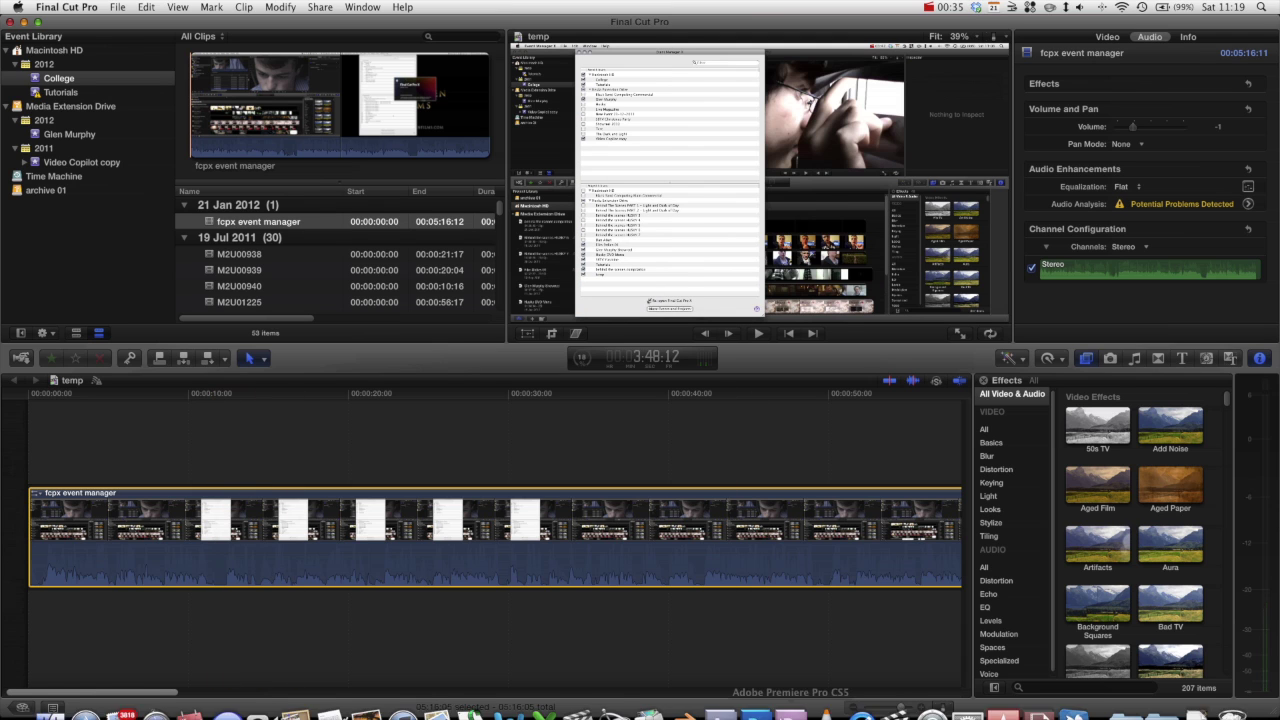
pyautogui.moveTo(895, 706)
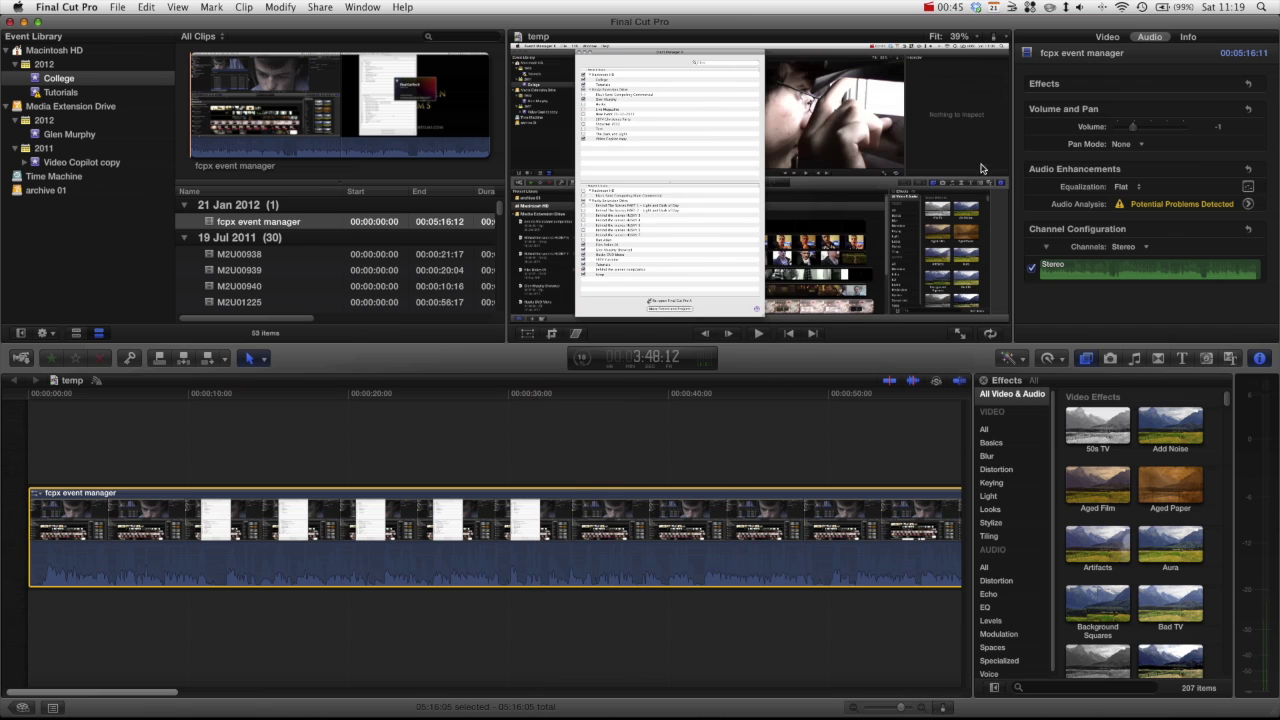
pyautogui.click(1260, 359)
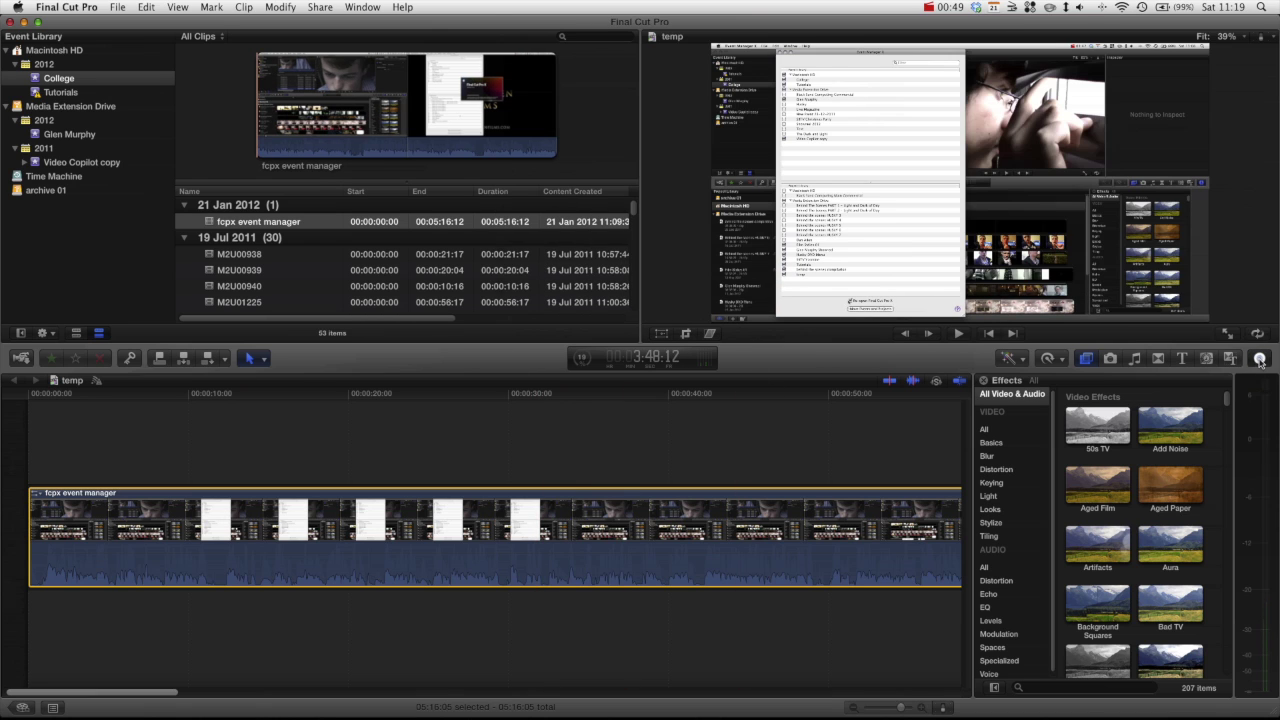
pyautogui.click(1260, 359)
pyautogui.click(1140, 42)
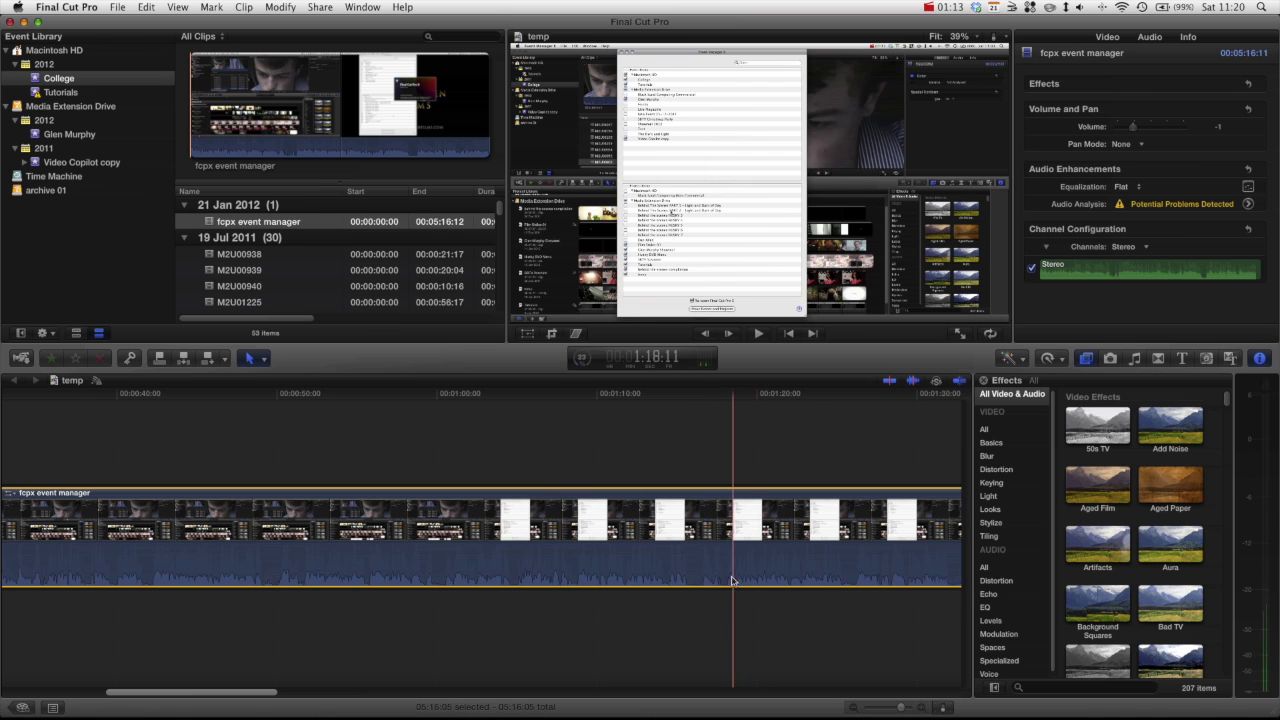
# - Open Audio Enhancements, try Background Noise Removal at 67%, switch it off, and enable Loudness
pyautogui.click(1248, 204)
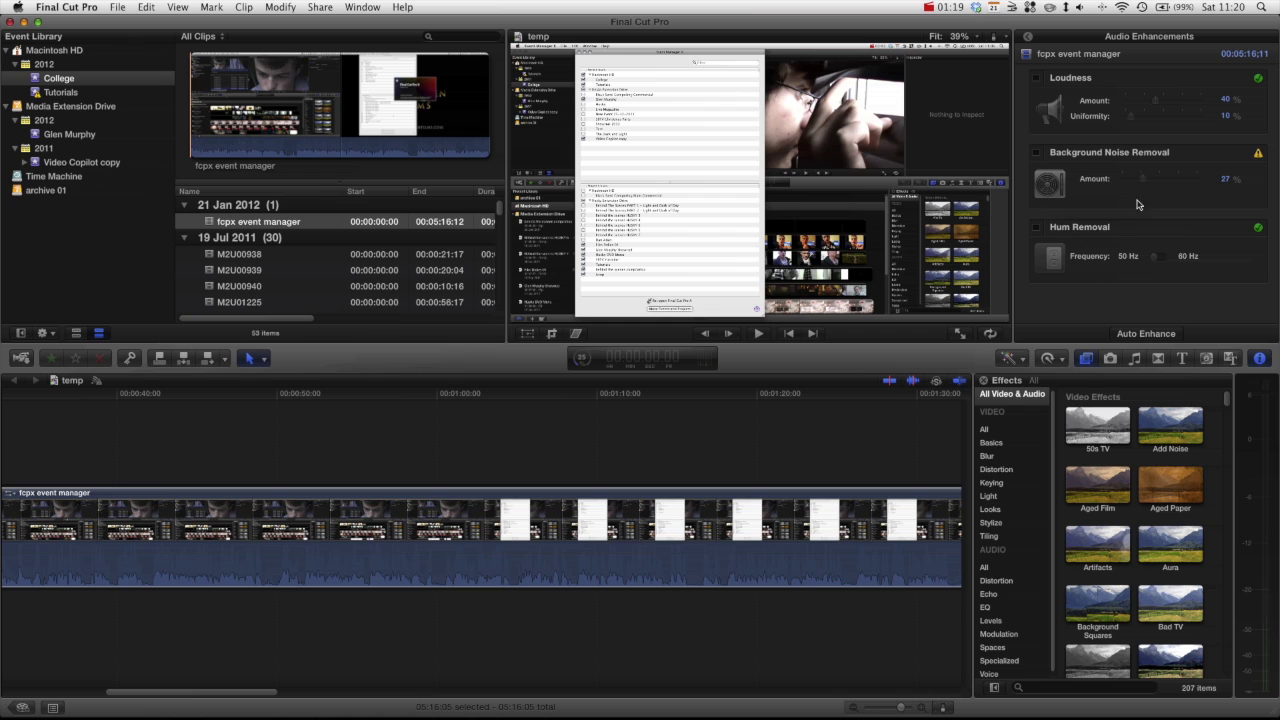
pyautogui.click(1037, 154)
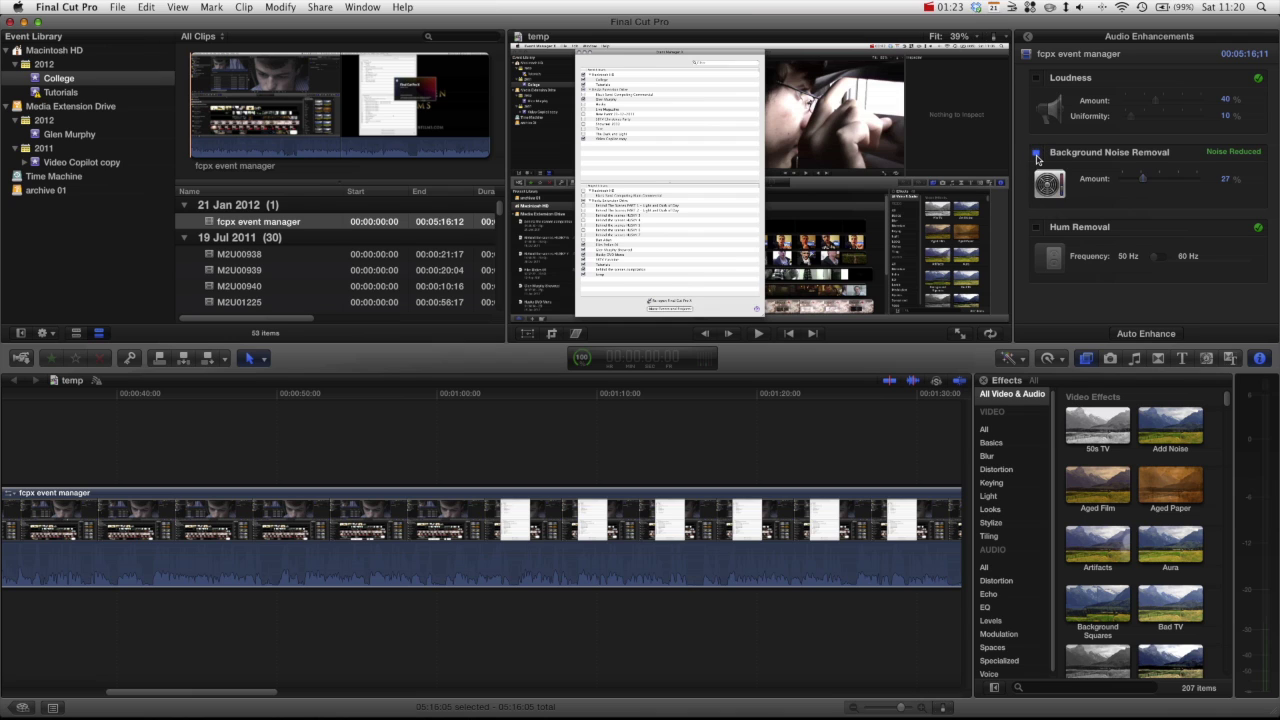
pyautogui.moveTo(1145, 180)
pyautogui.mouseDown()
pyautogui.moveTo(1190, 179)
pyautogui.moveTo(1115, 177)
pyautogui.moveTo(1174, 177)
pyautogui.moveTo(1141, 178)
pyautogui.mouseUp()
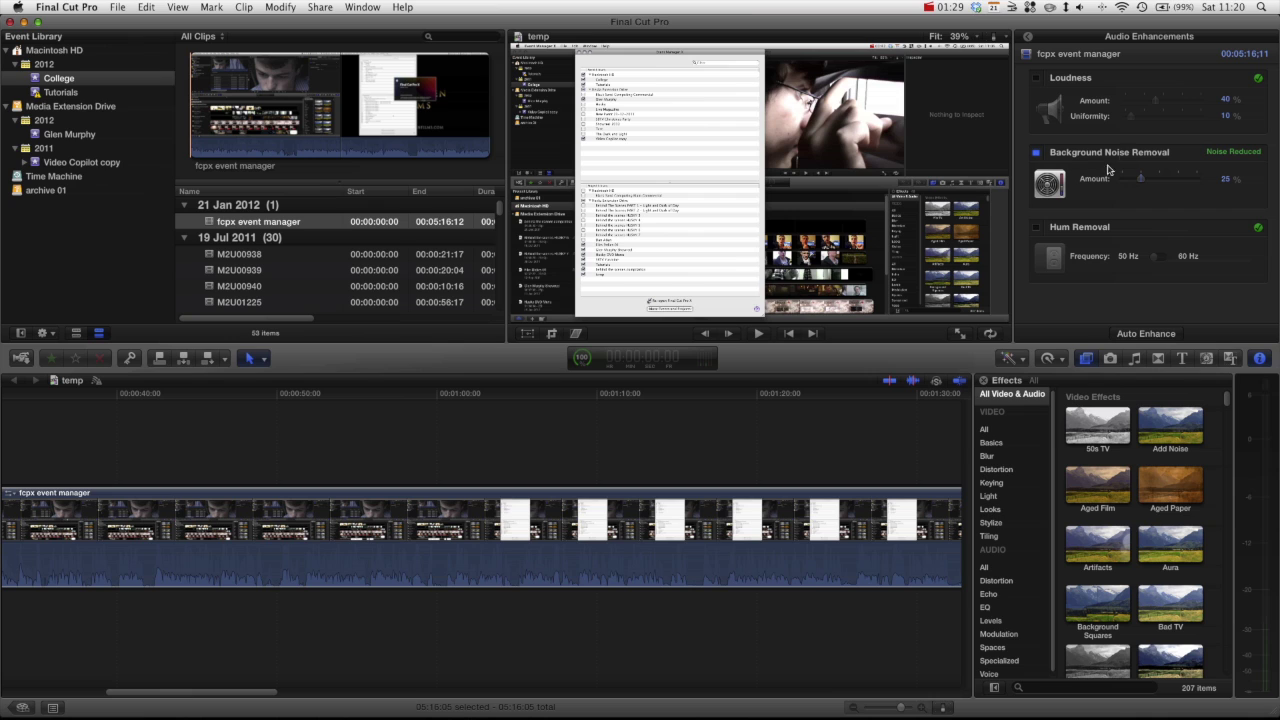
pyautogui.click(1036, 155)
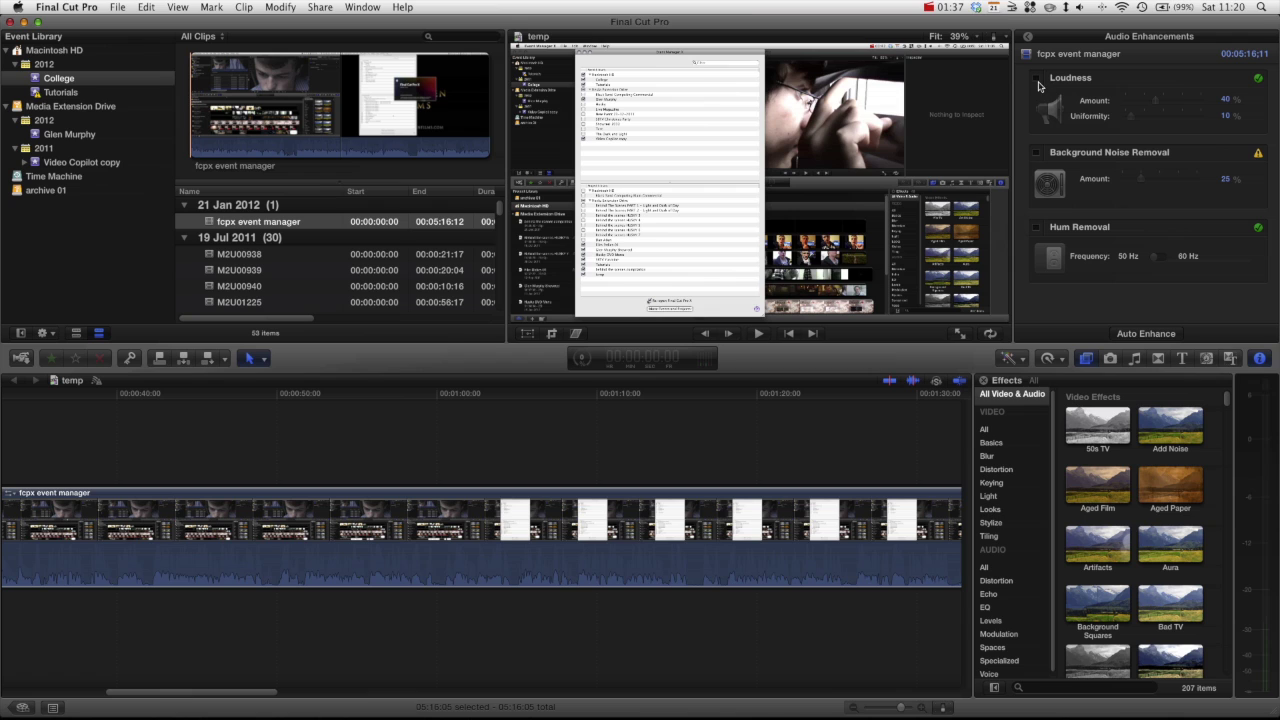
pyautogui.click(1037, 79)
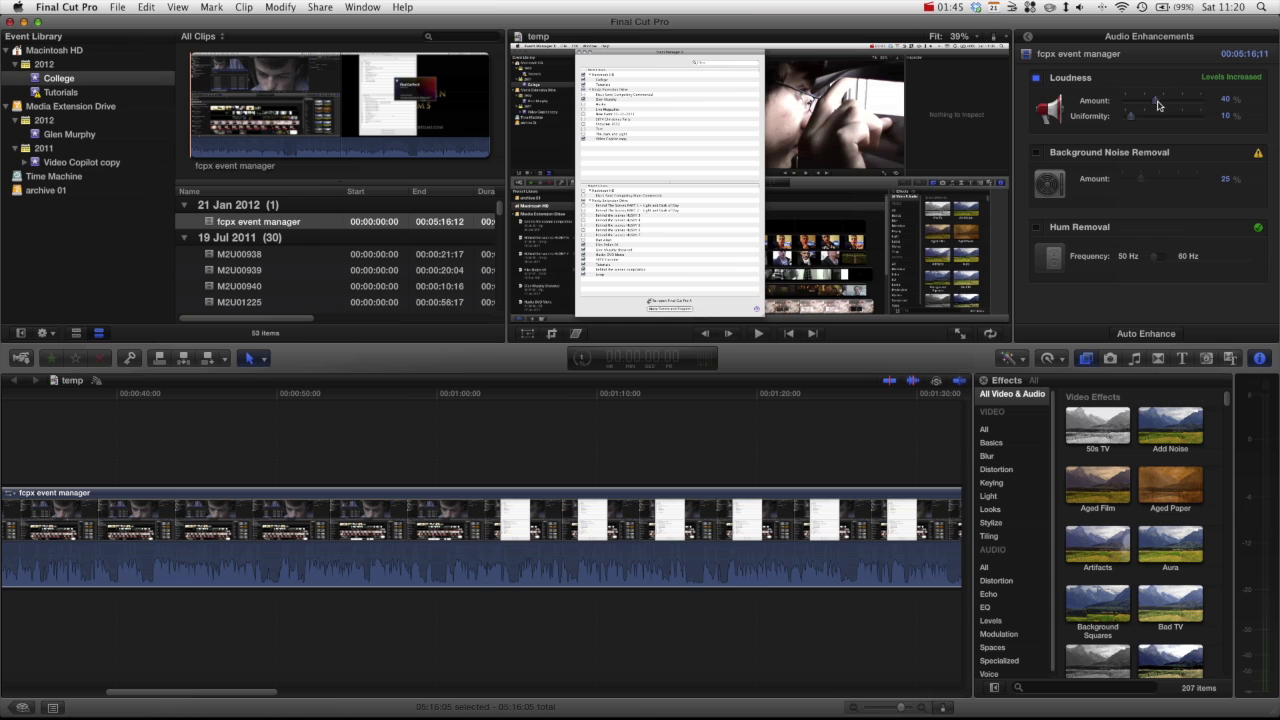
# - Raise Loudness Amount to 100%, nudge the clip volume to 2 dB, and set Uniformity to 60%
pyautogui.moveTo(1157, 105); pyautogui.dragTo(1185, 104)
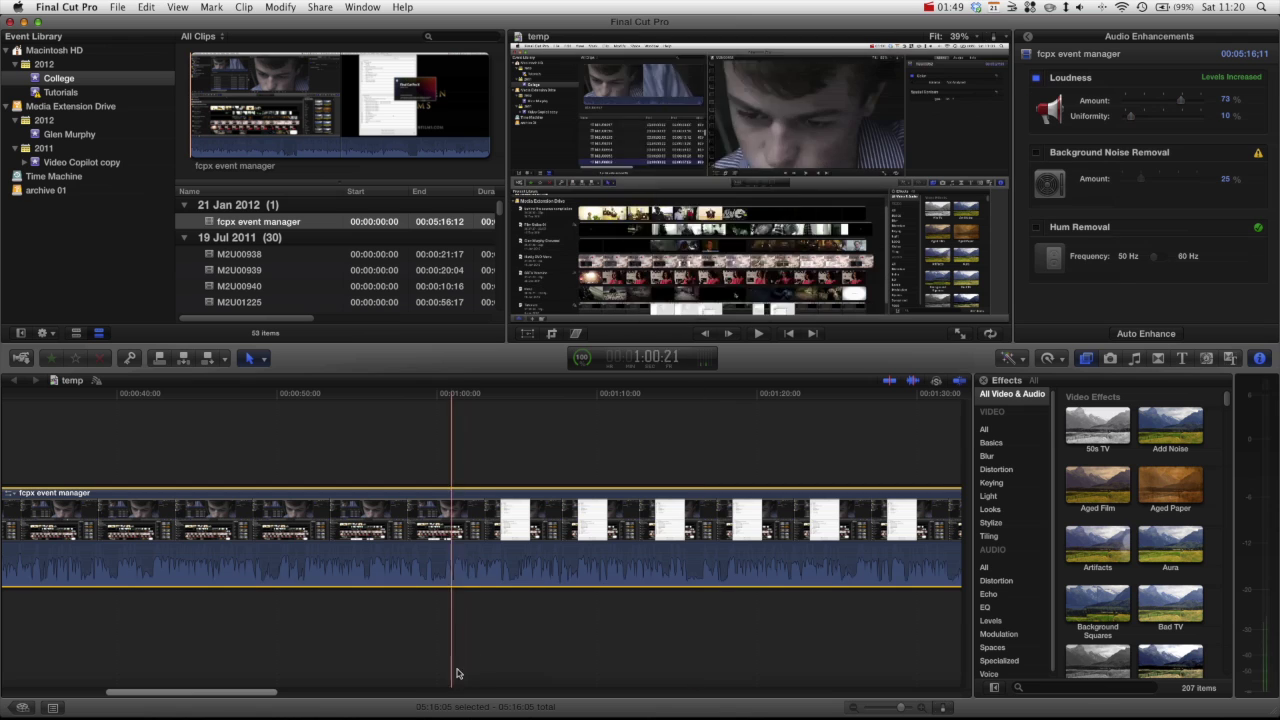
pyautogui.click(672, 540)
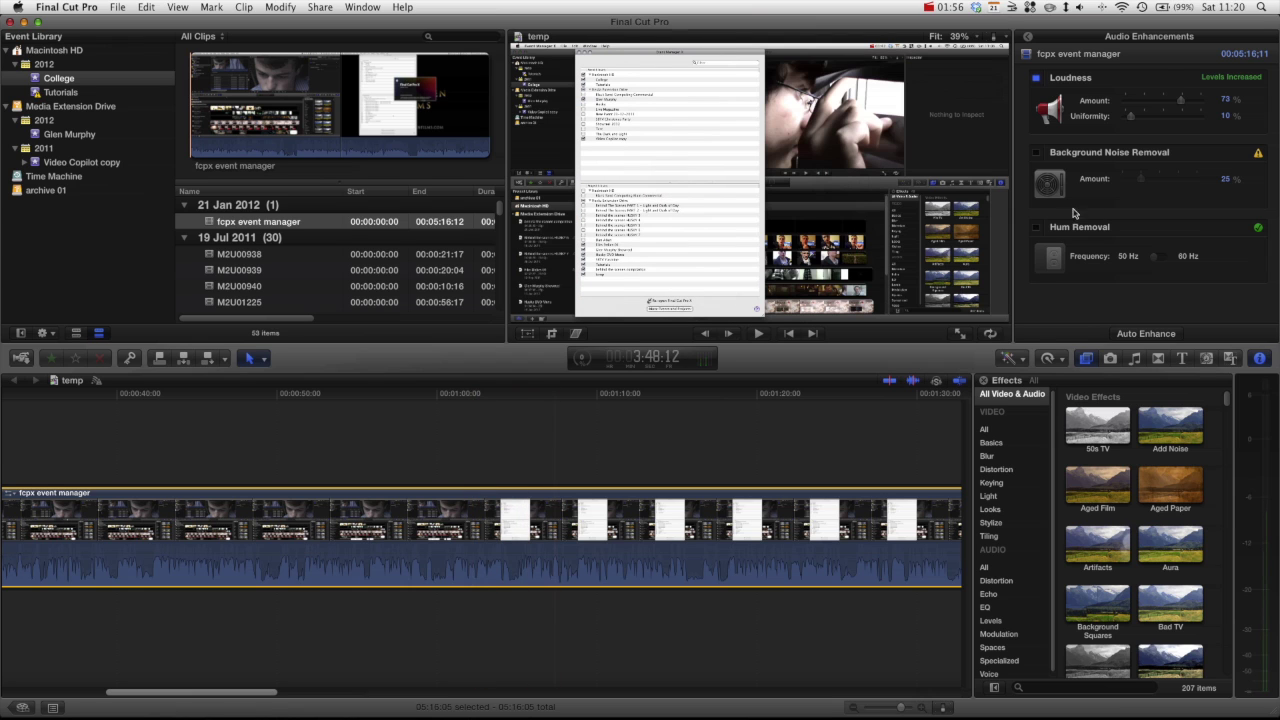
pyautogui.moveTo(1180, 100); pyautogui.dragTo(1205, 106)
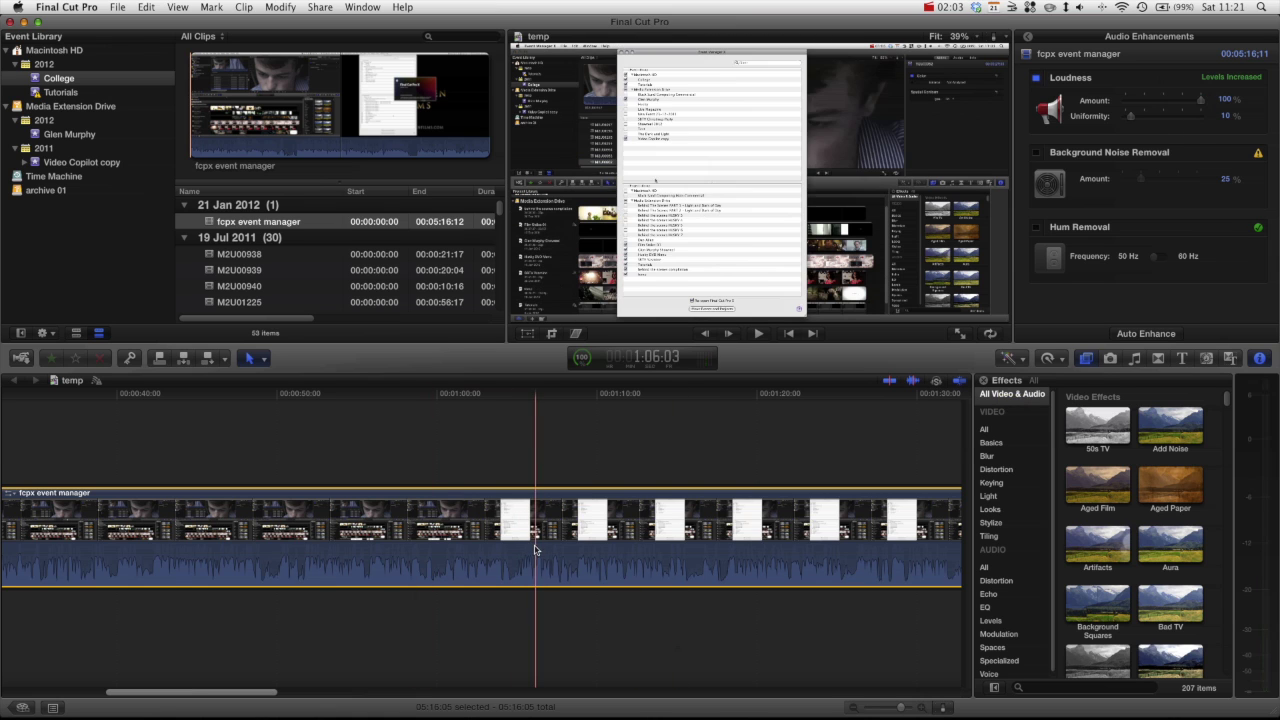
pyautogui.moveTo(534, 546); pyautogui.dragTo(534, 556)
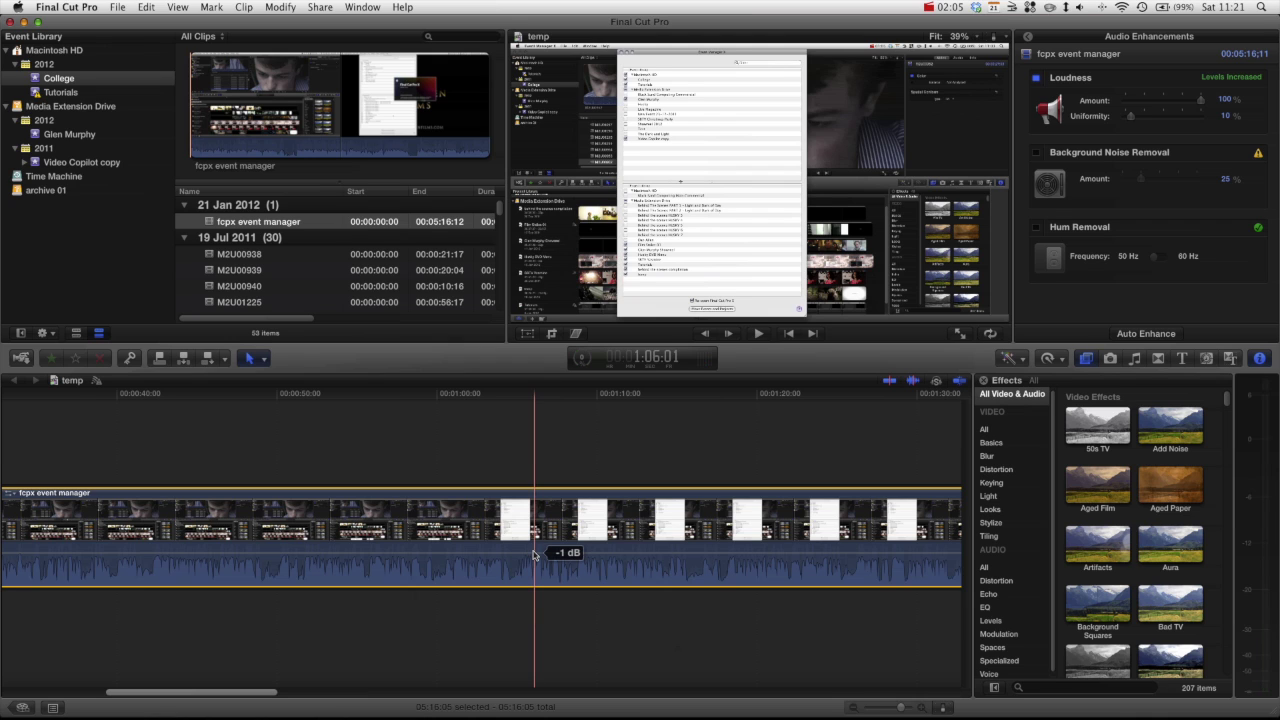
pyautogui.moveTo(534, 556); pyautogui.dragTo(531, 550)
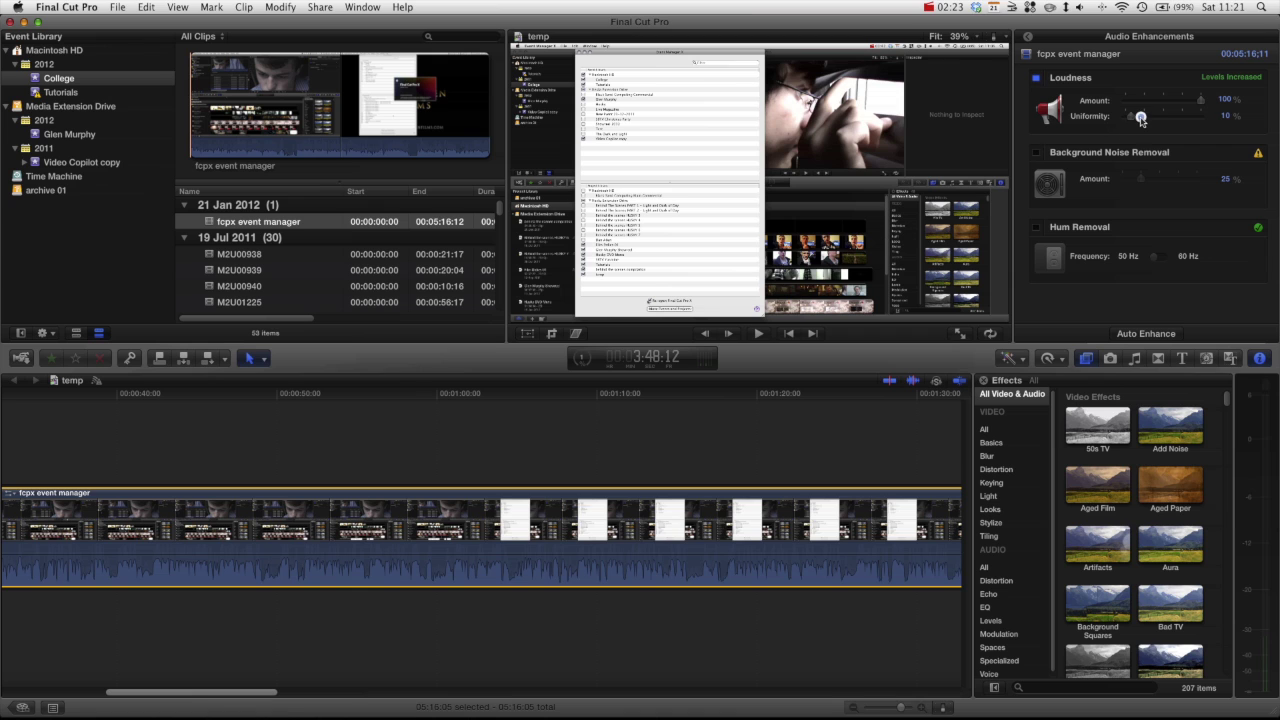
pyautogui.moveTo(1141, 118); pyautogui.dragTo(1171, 118)
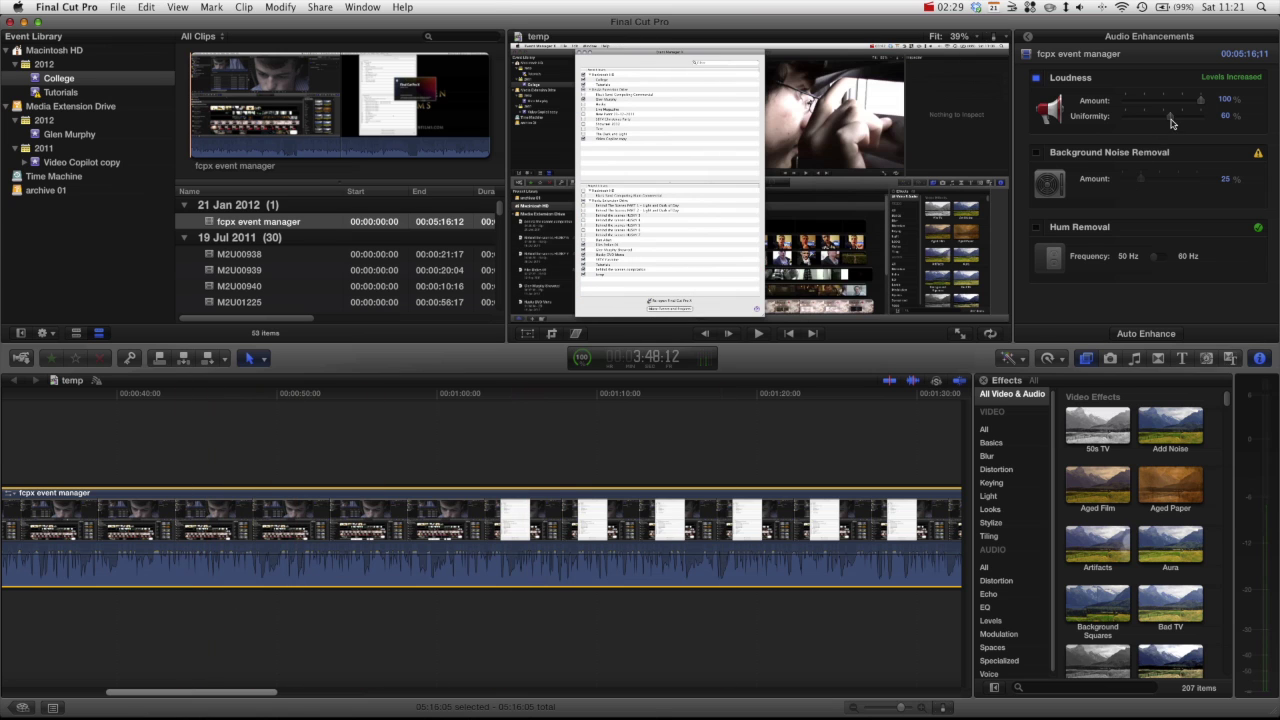
# - Lower Loudness Uniformity and play the clip to audition the louder audio
pyautogui.moveTo(1172, 122); pyautogui.dragTo(1112, 118)
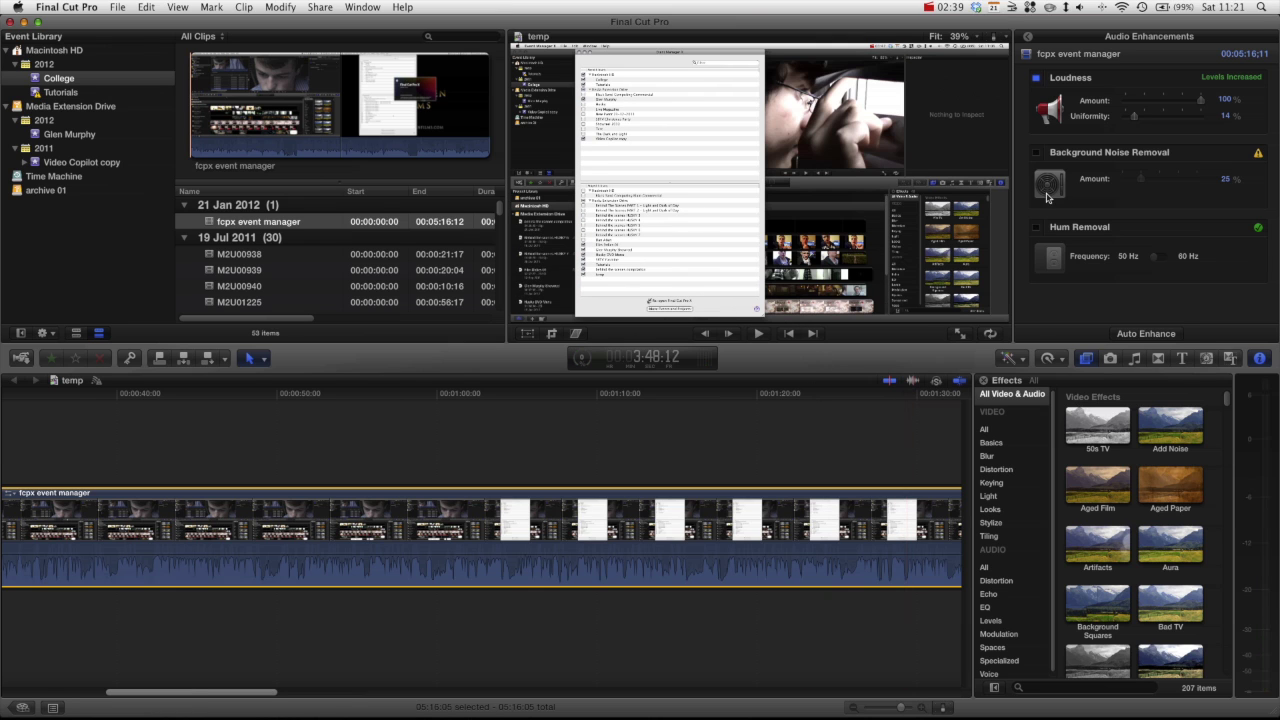
pyautogui.moveTo(1150, 116); pyautogui.dragTo(1160, 116)
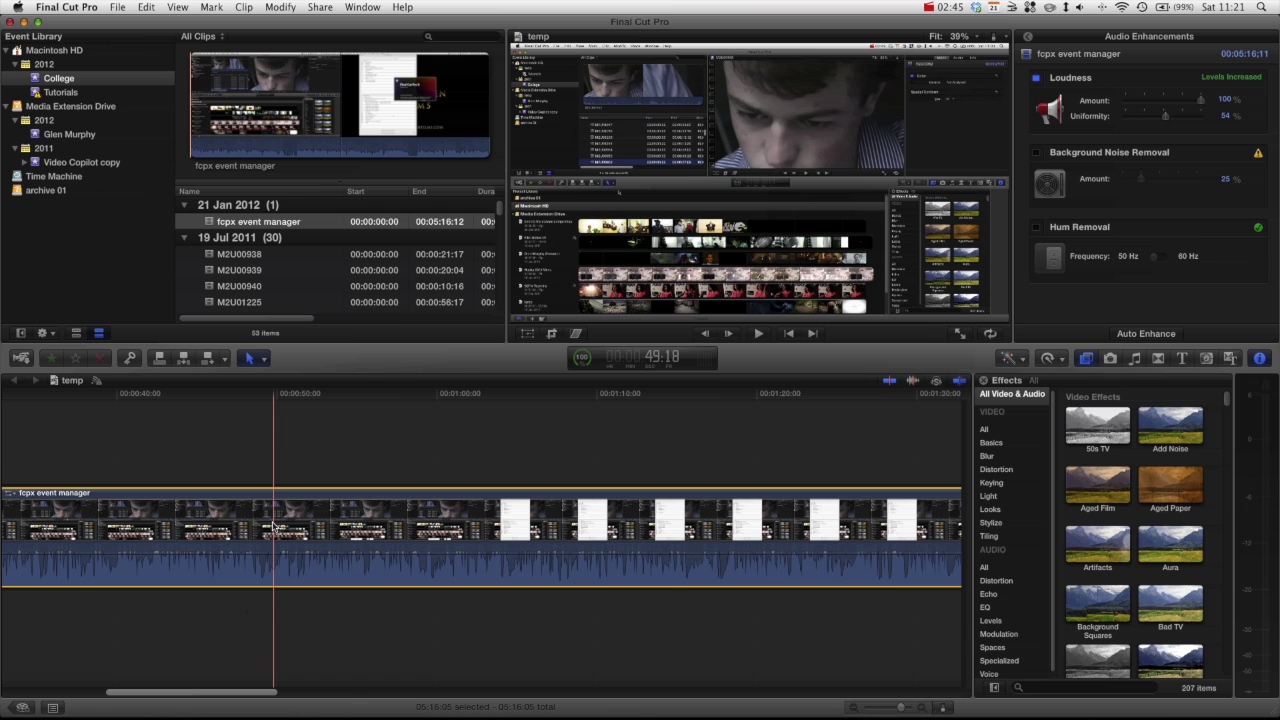
pyautogui.press('space')
pyautogui.press('XF86AudioRaiseVolume')
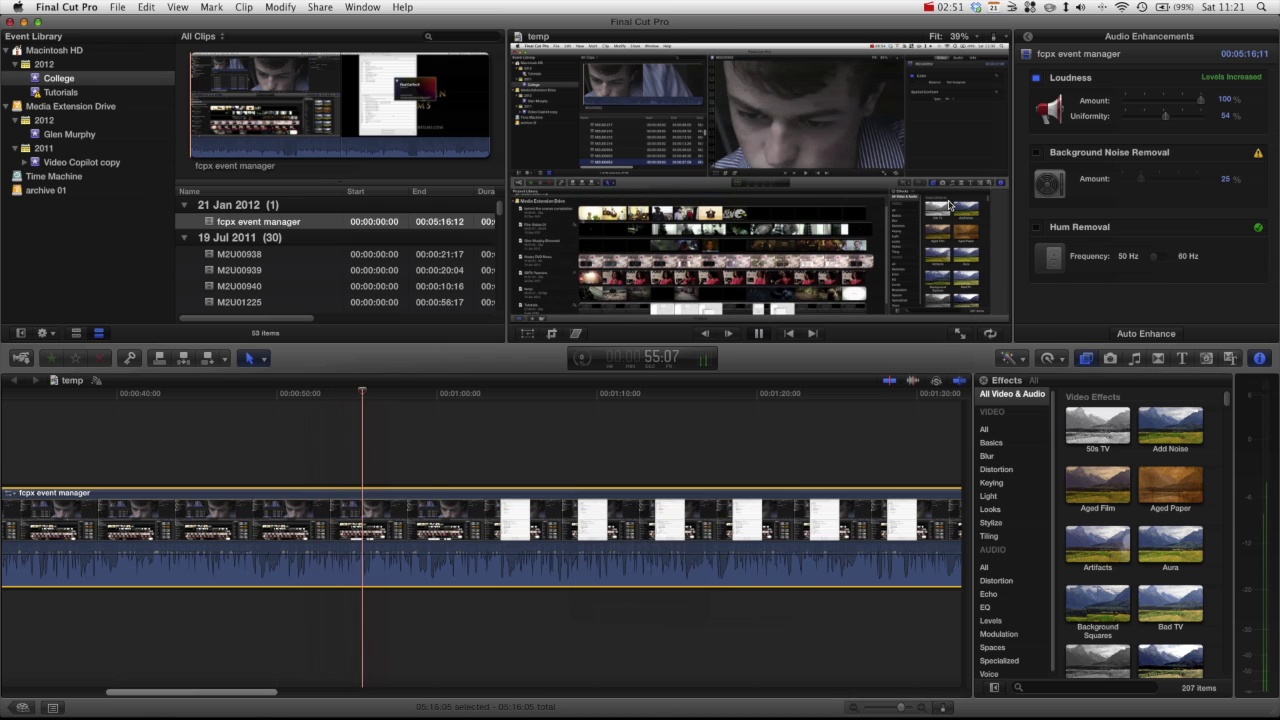
pyautogui.press('space')
# - Try Loudness Amount at 90% and 60%, then return it to 100%
pyautogui.moveTo(1200, 100); pyautogui.dragTo(1183, 101)
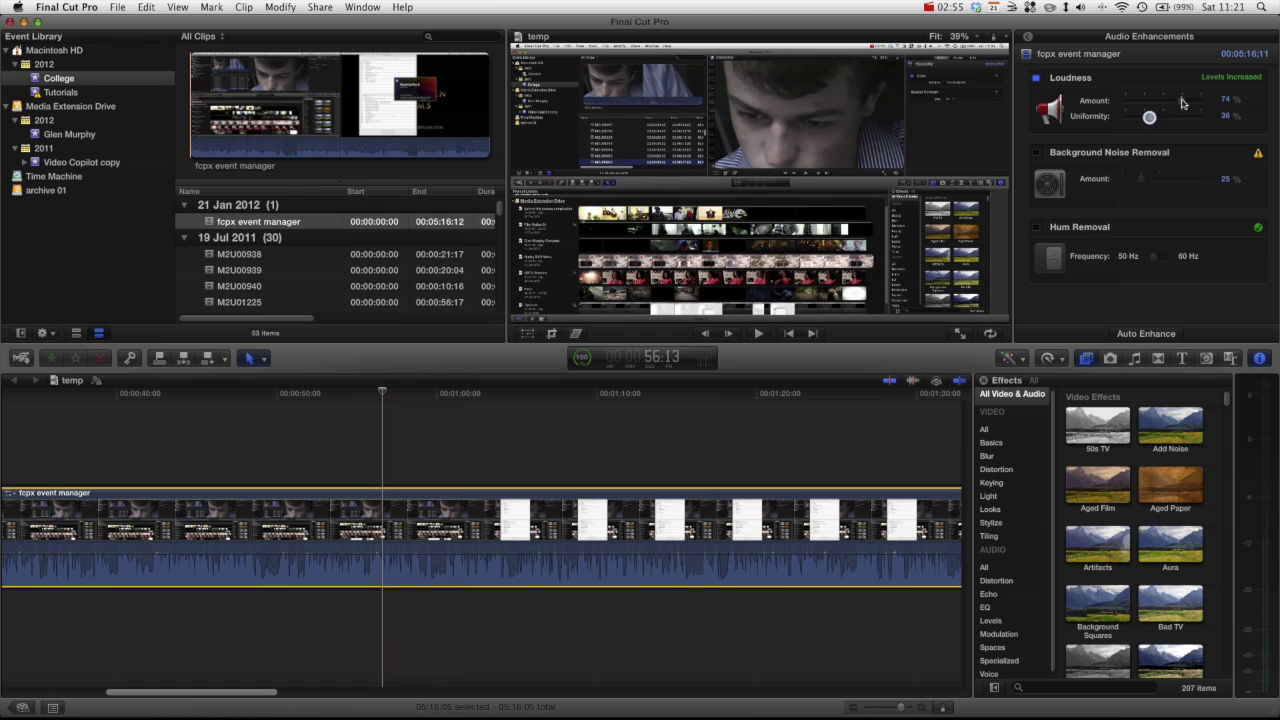
pyautogui.moveTo(1180, 100); pyautogui.dragTo(1169, 103)
pyautogui.click(1196, 101)
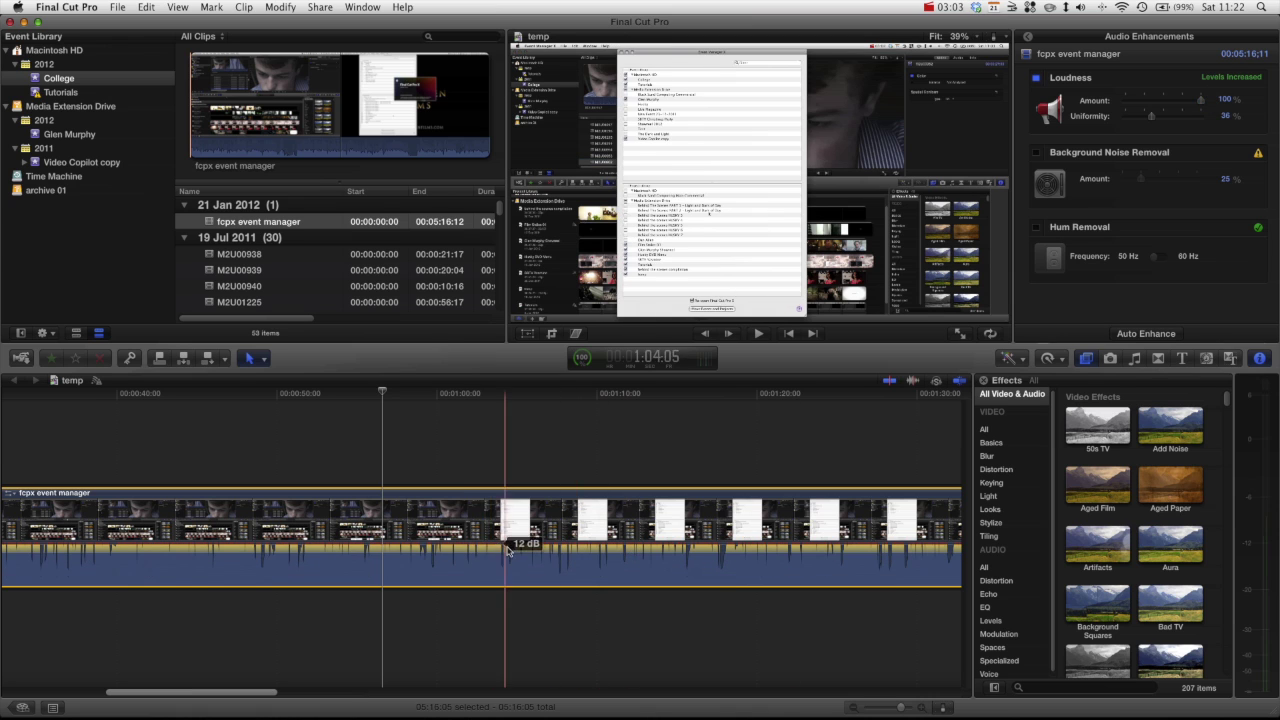
# - Play the clip from just after the one-minute mark to listen to the audio
pyautogui.press('XF86AudioLowerVolume')
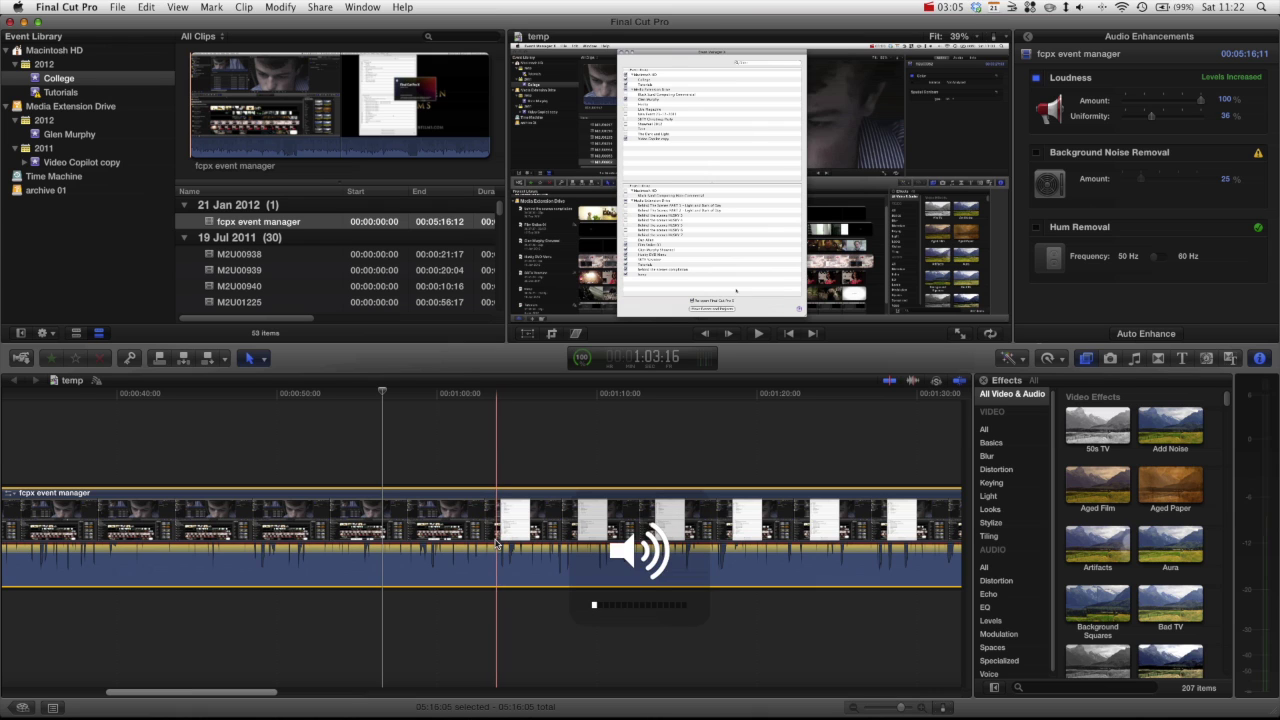
pyautogui.click(452, 550)
pyautogui.press('space')
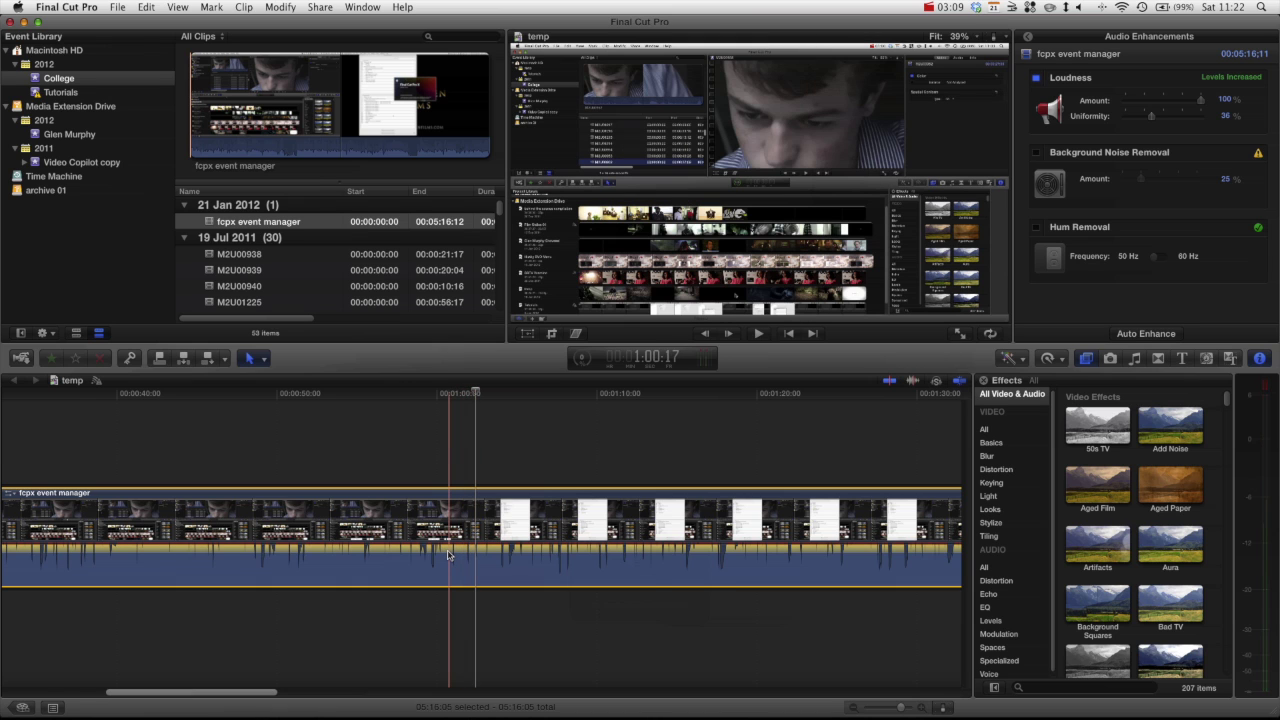
pyautogui.press('XF86AudioLowerVolume')
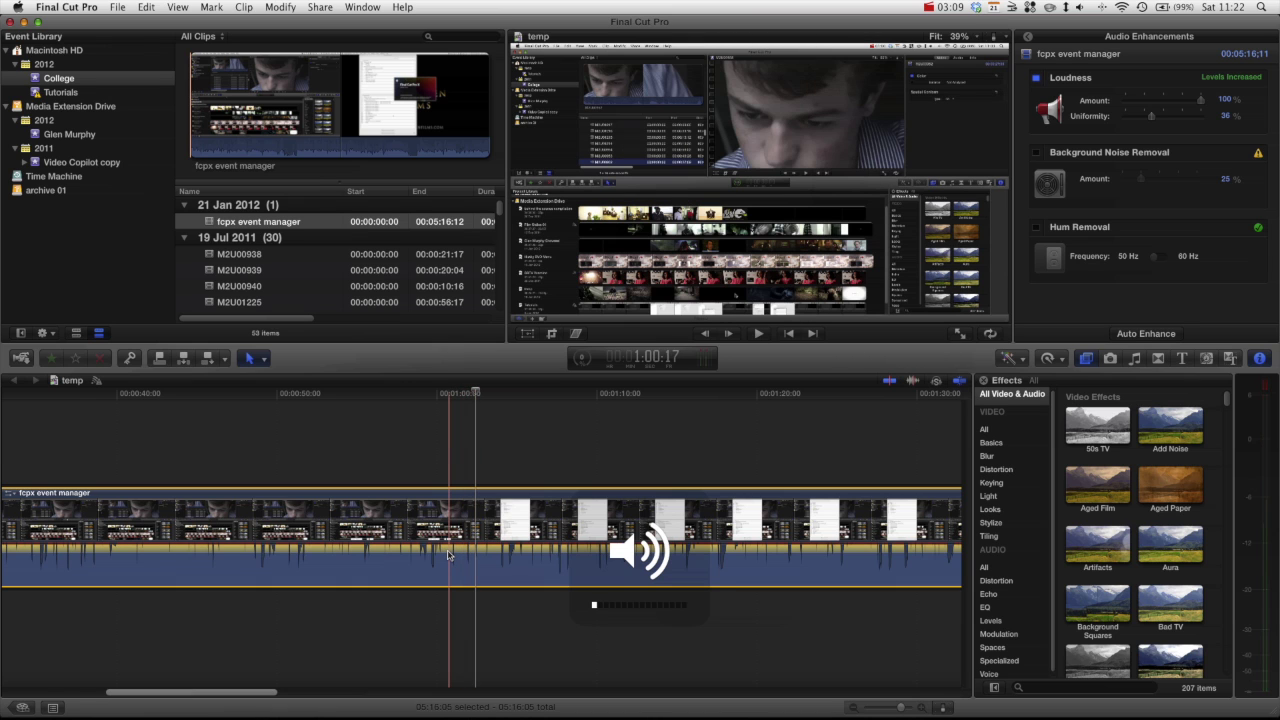
pyautogui.press('space')
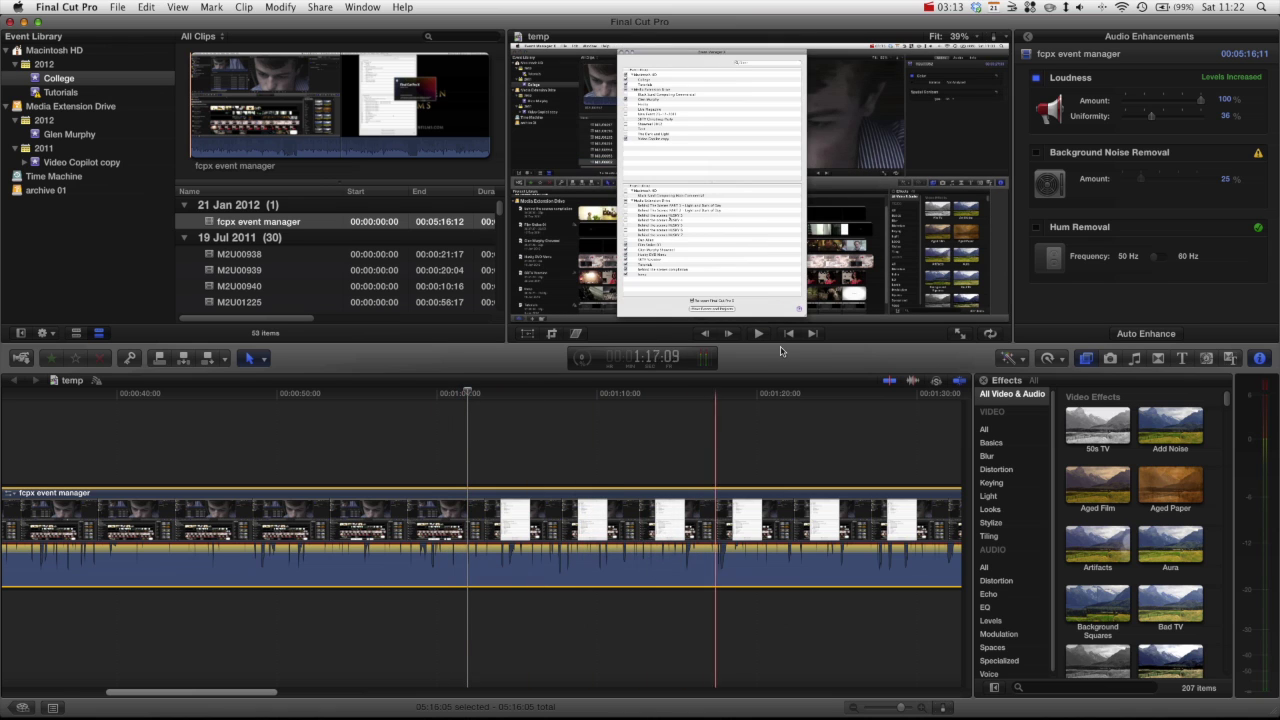
# - Lower Loudness Amount to 72% and adjust the clip's volume line to about 1 dB
pyautogui.moveTo(1187, 100); pyautogui.dragTo(1179, 100)
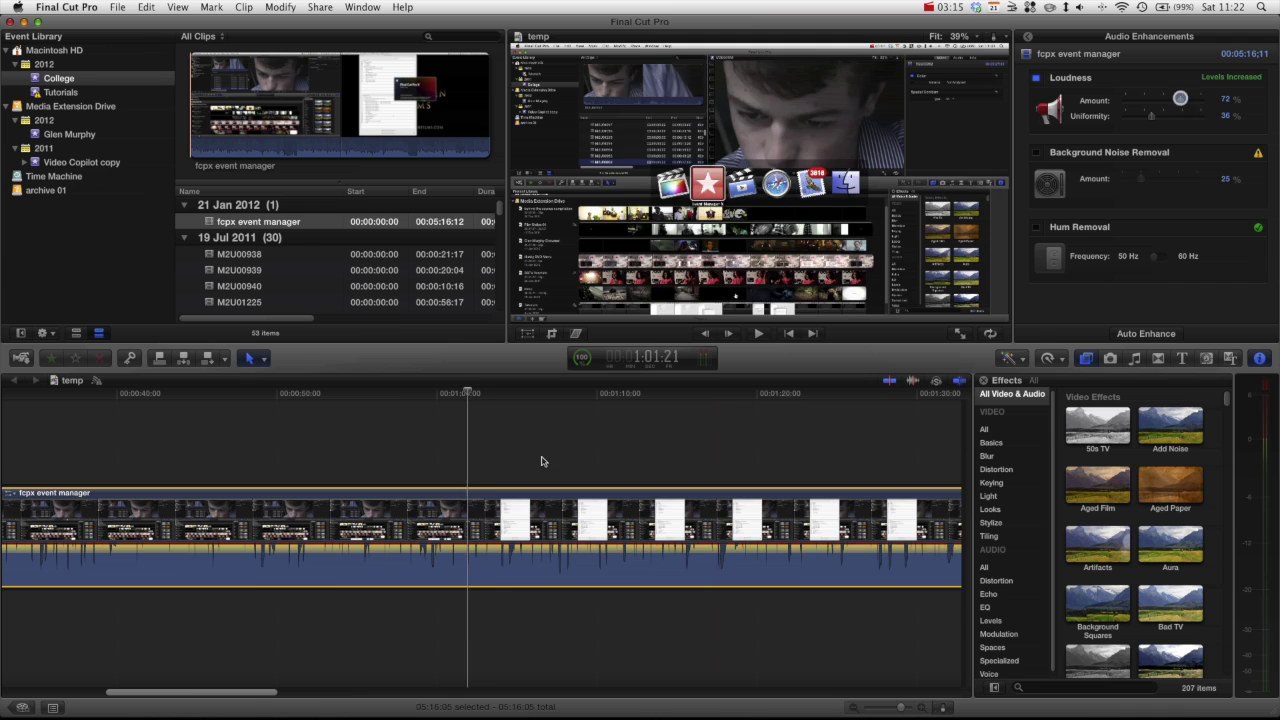
pyautogui.click(495, 549)
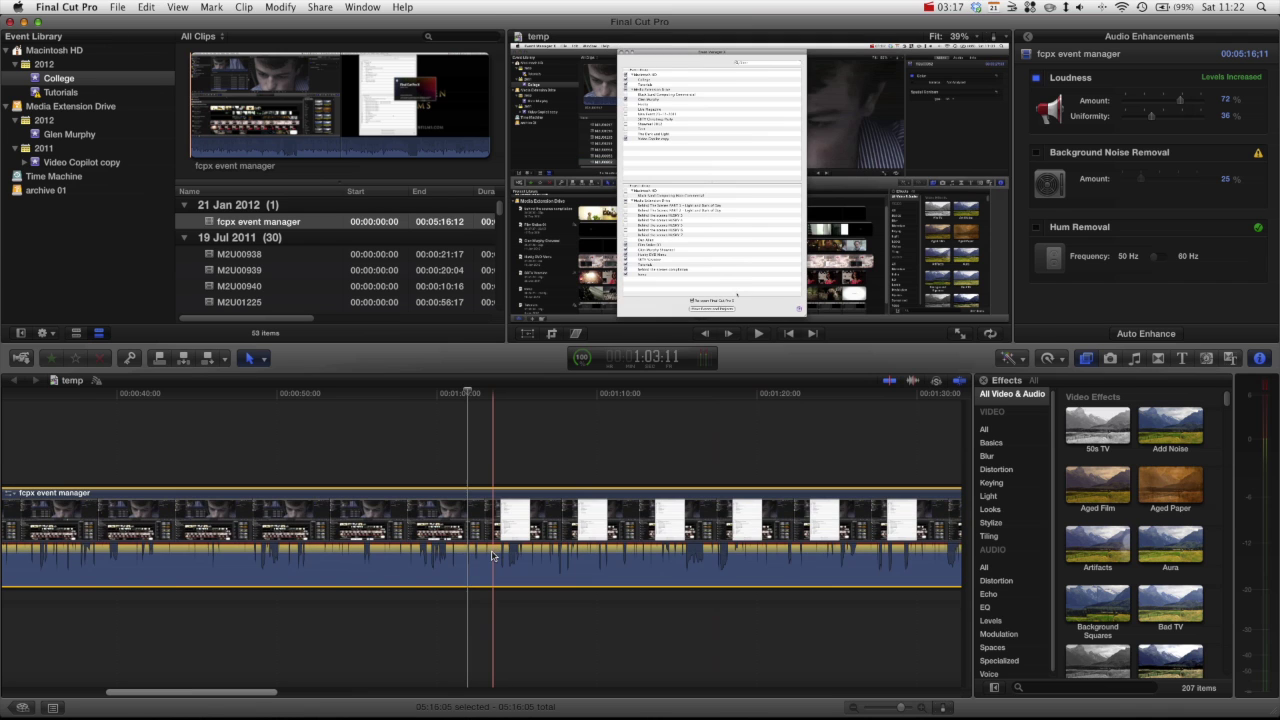
pyautogui.moveTo(495, 549); pyautogui.dragTo(492, 553)
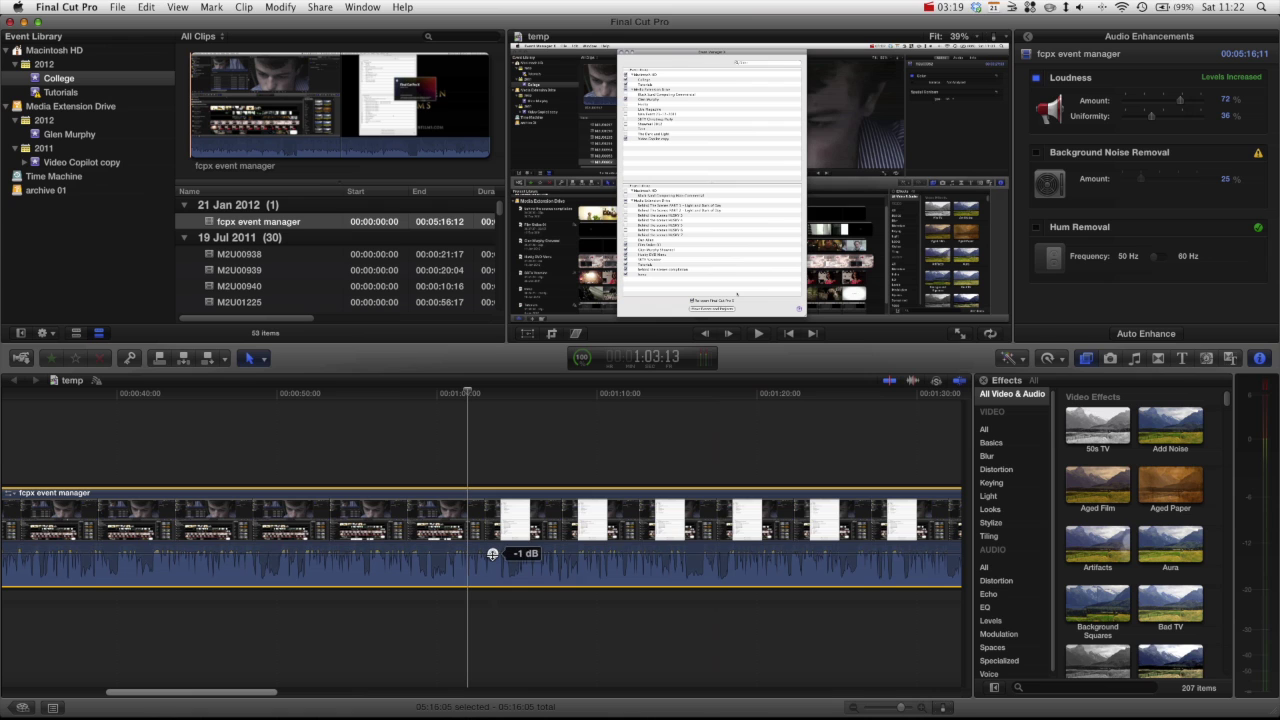
pyautogui.moveTo(493, 554); pyautogui.dragTo(493, 548)
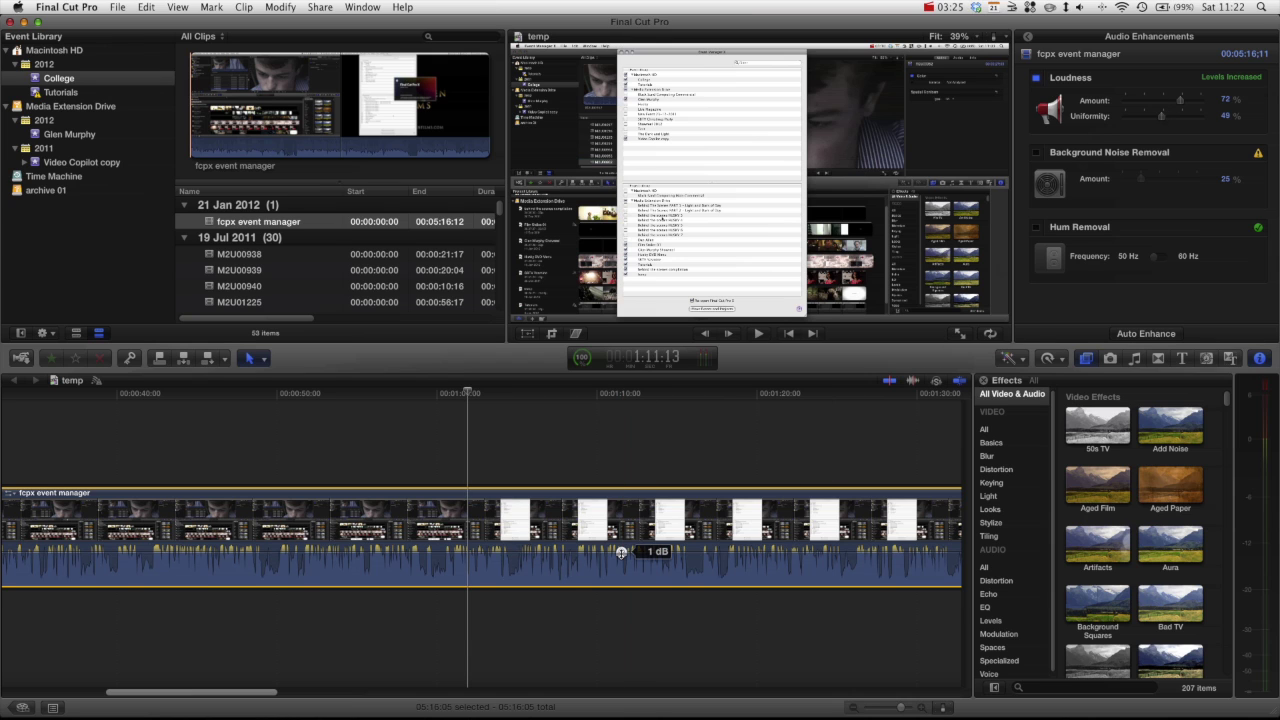
pyautogui.moveTo(621, 553); pyautogui.dragTo(621, 556)
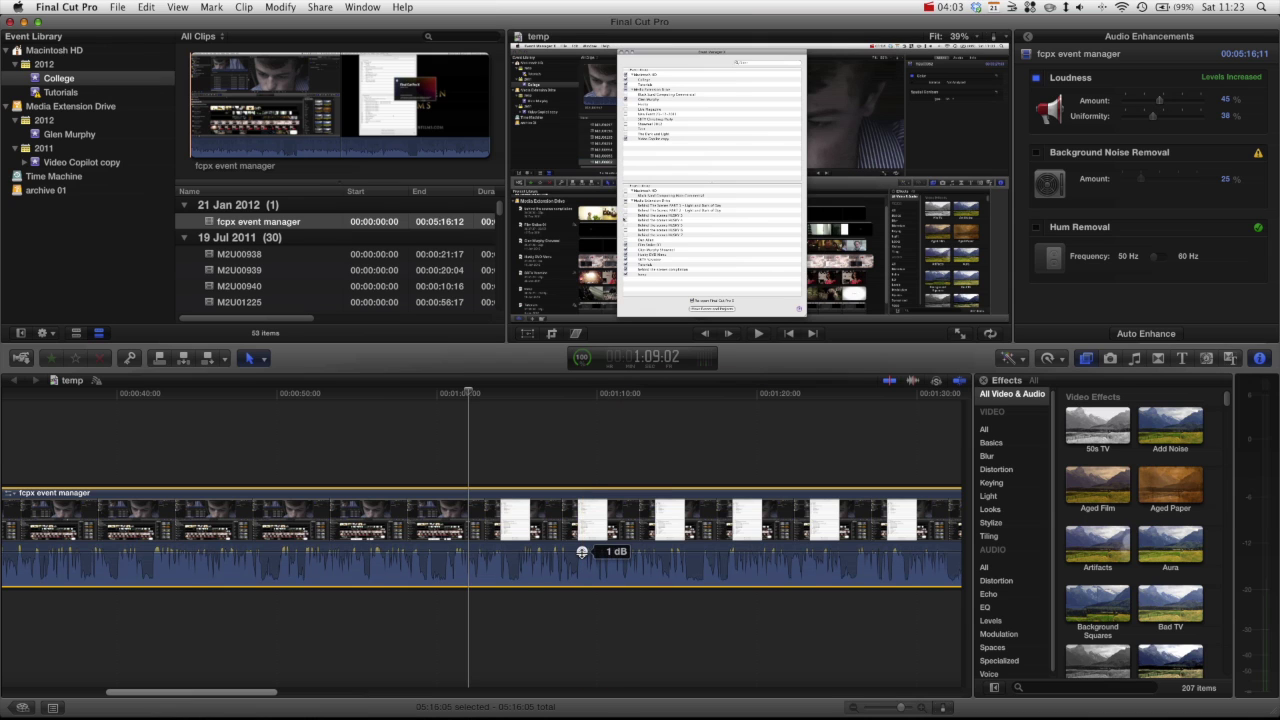
# - Drag the clip's volume line back to 0 dB and fine-tune the level
pyautogui.moveTo(582, 553); pyautogui.dragTo(582, 550)
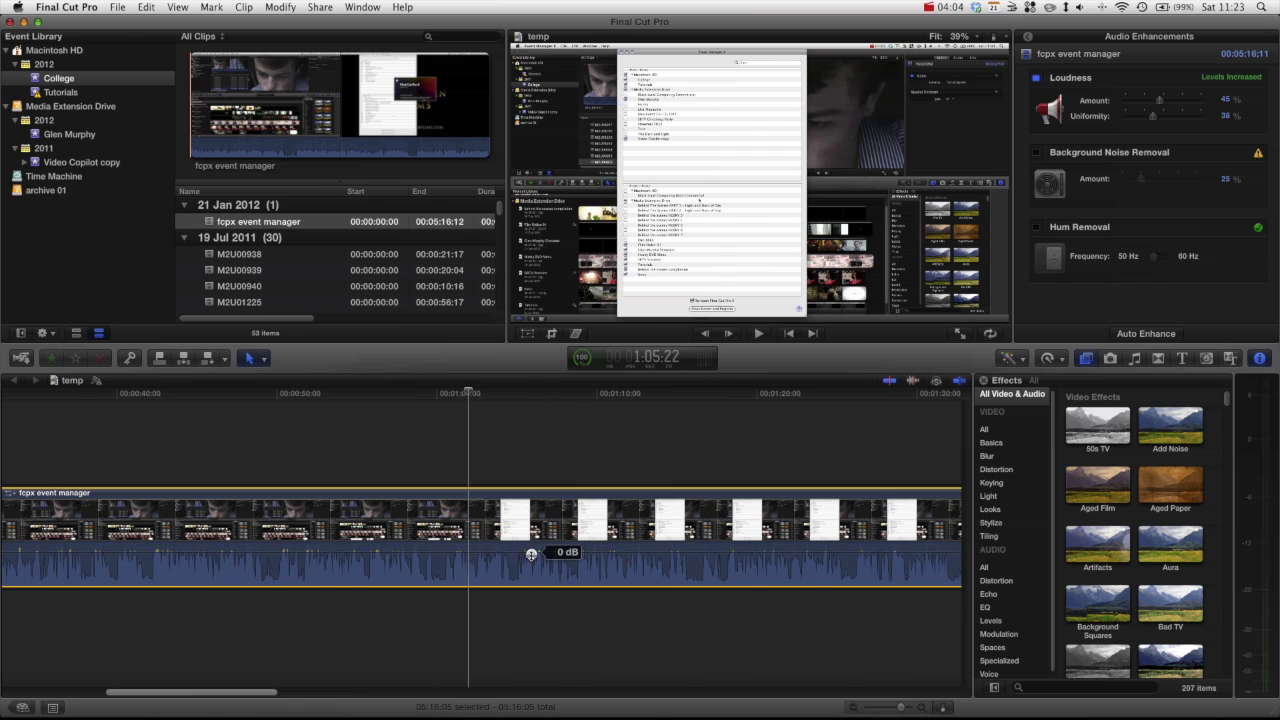
pyautogui.moveTo(529, 564)
pyautogui.mouseDown()
pyautogui.moveTo(529, 541)
pyautogui.moveTo(543, 557)
pyautogui.moveTo(508, 561)
pyautogui.mouseUp()
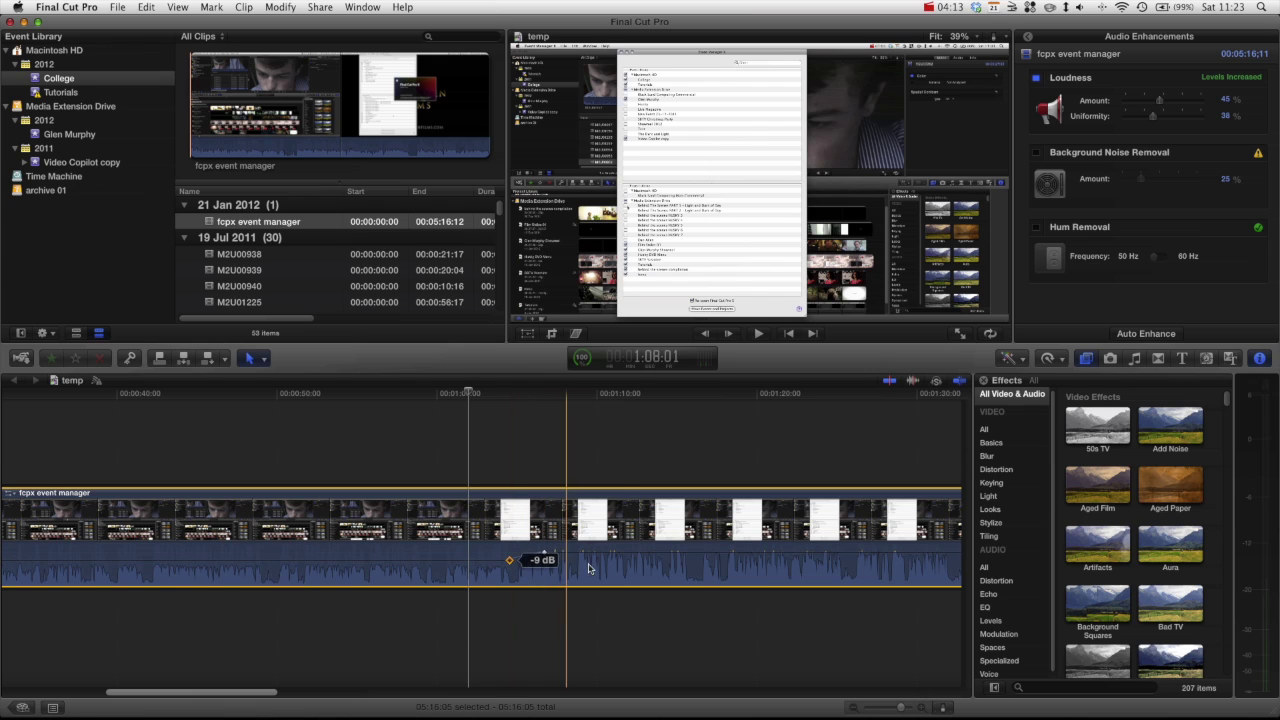
# - Add volume keyframes along the clip and adjust the levels and positions between them
pyautogui.click(634, 561)
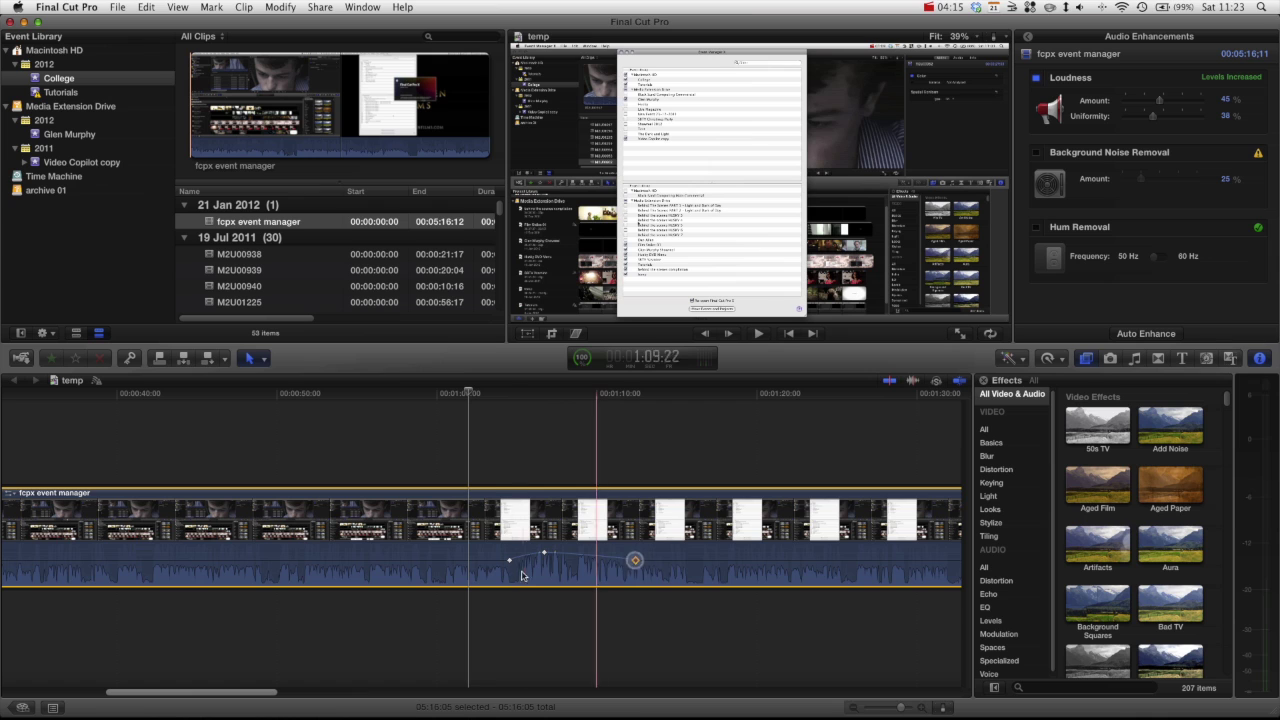
pyautogui.moveTo(498, 560); pyautogui.dragTo(503, 551)
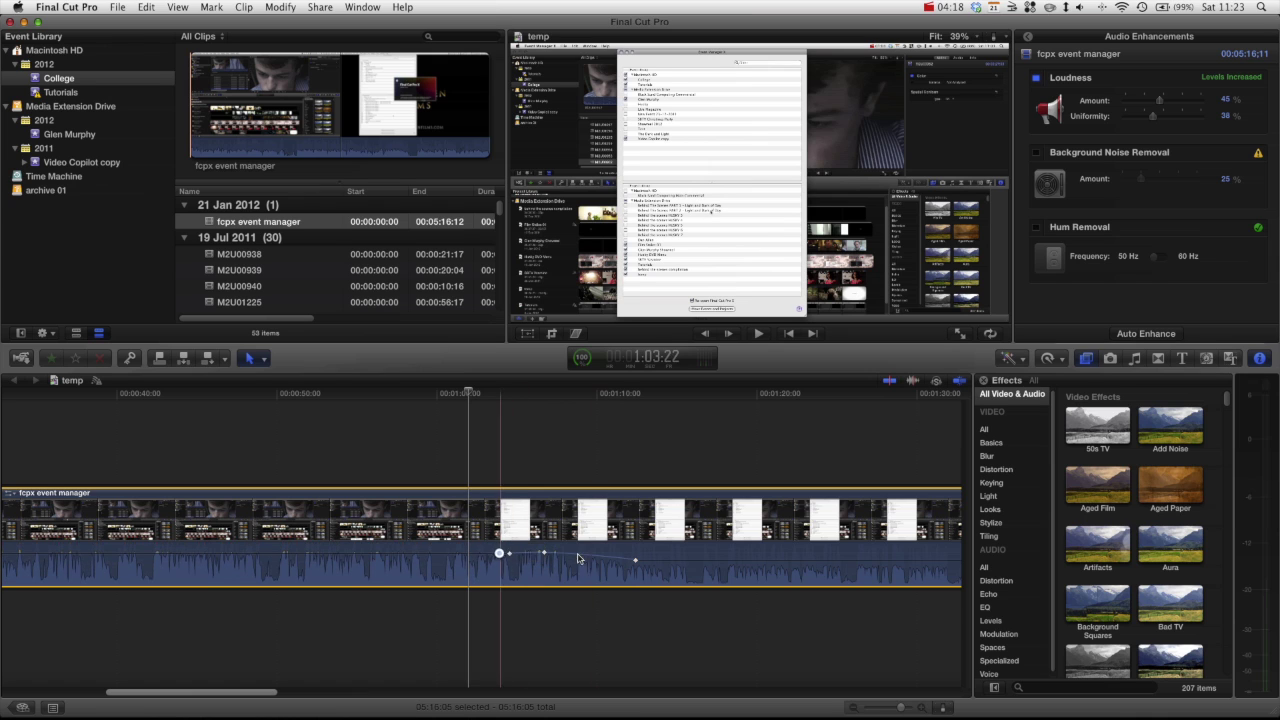
pyautogui.keyDown('alt'); pyautogui.click(702, 560); pyautogui.keyUp('alt')
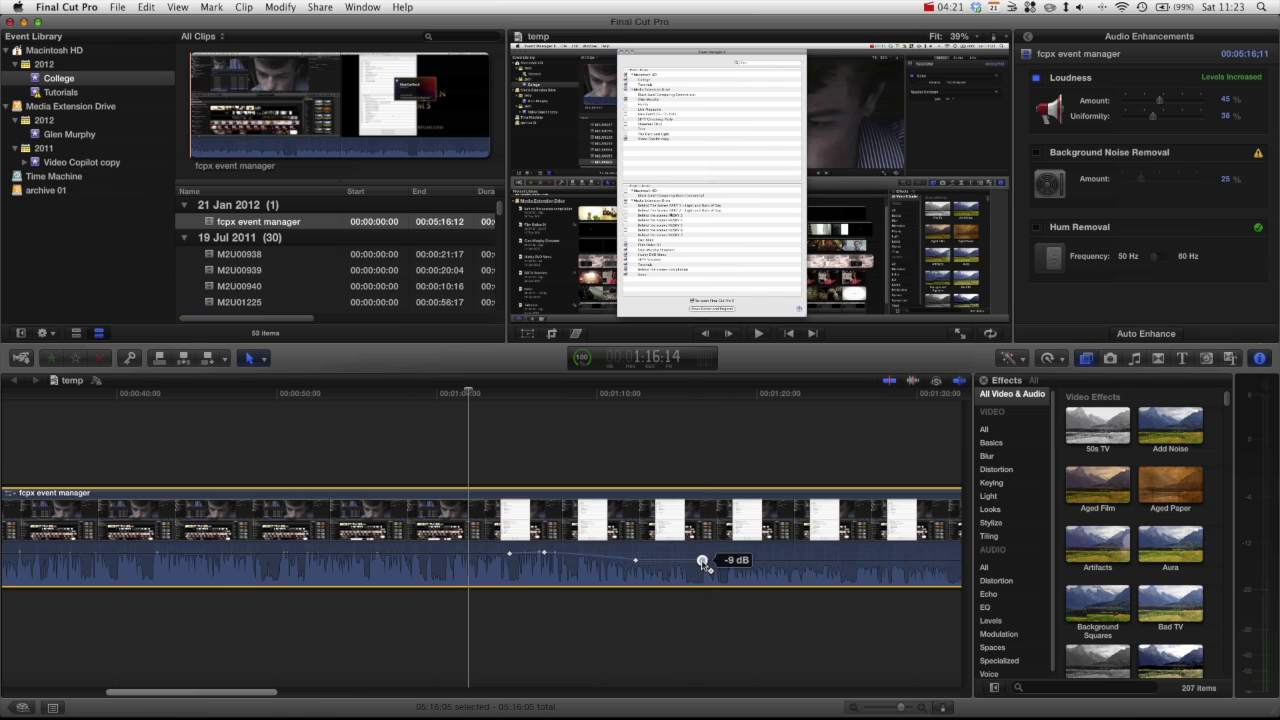
pyautogui.keyDown('alt'); pyautogui.click(778, 560); pyautogui.keyUp('alt')
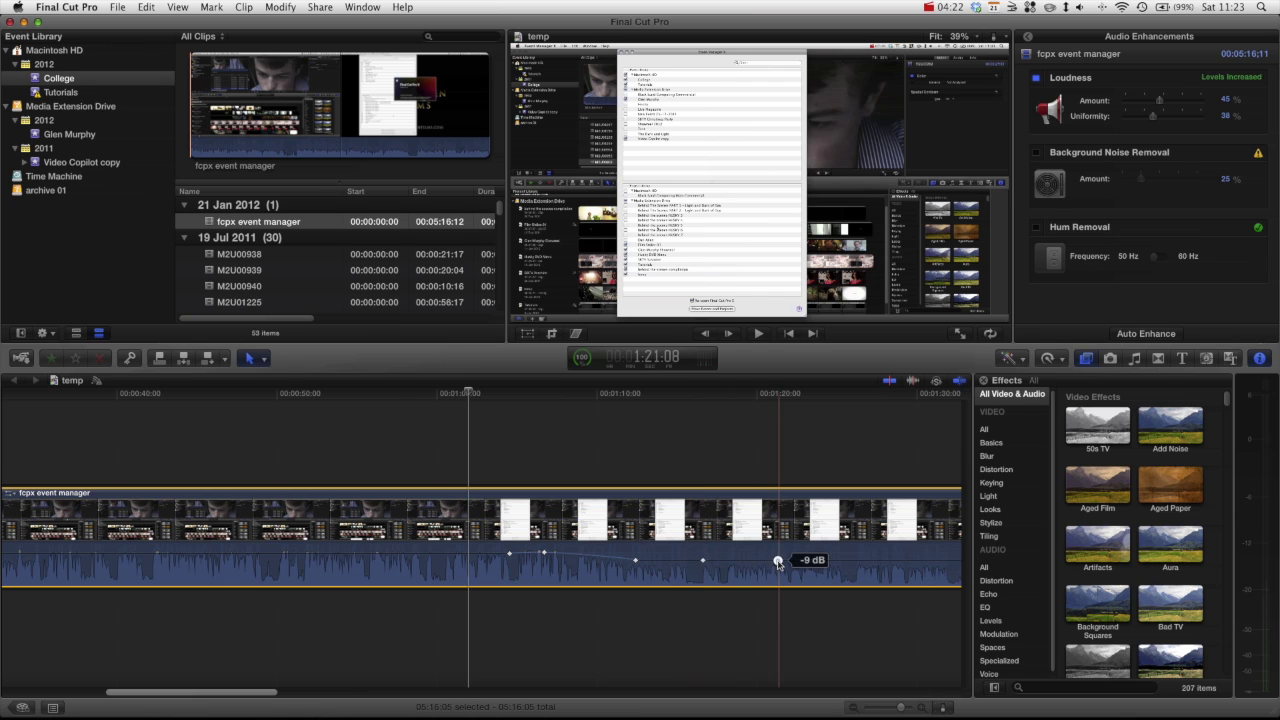
pyautogui.moveTo(704, 561); pyautogui.dragTo(704, 553)
pyautogui.click(704, 557)
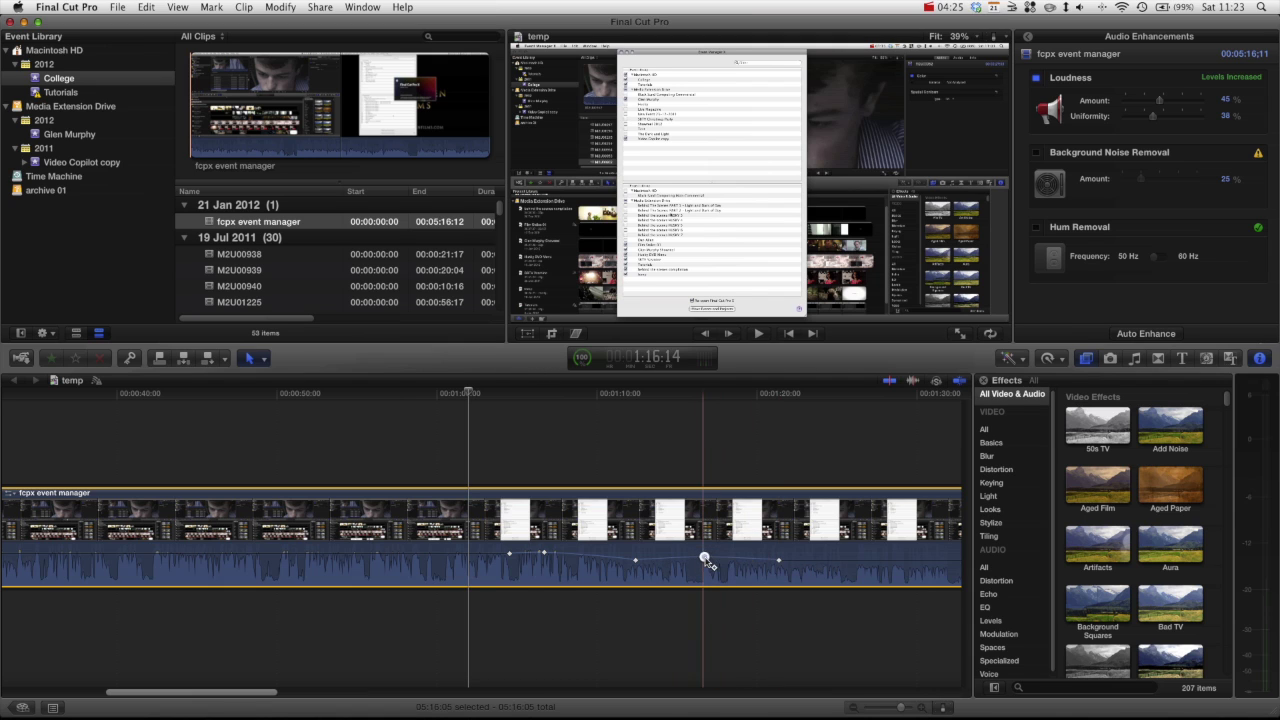
pyautogui.moveTo(704, 557); pyautogui.dragTo(697, 557)
pyautogui.moveTo(779, 559); pyautogui.dragTo(640, 553)
# - Add volume keyframes near the 29-second mark and further along, then play back to check
pyautogui.hscroll(-10, 466, 560)
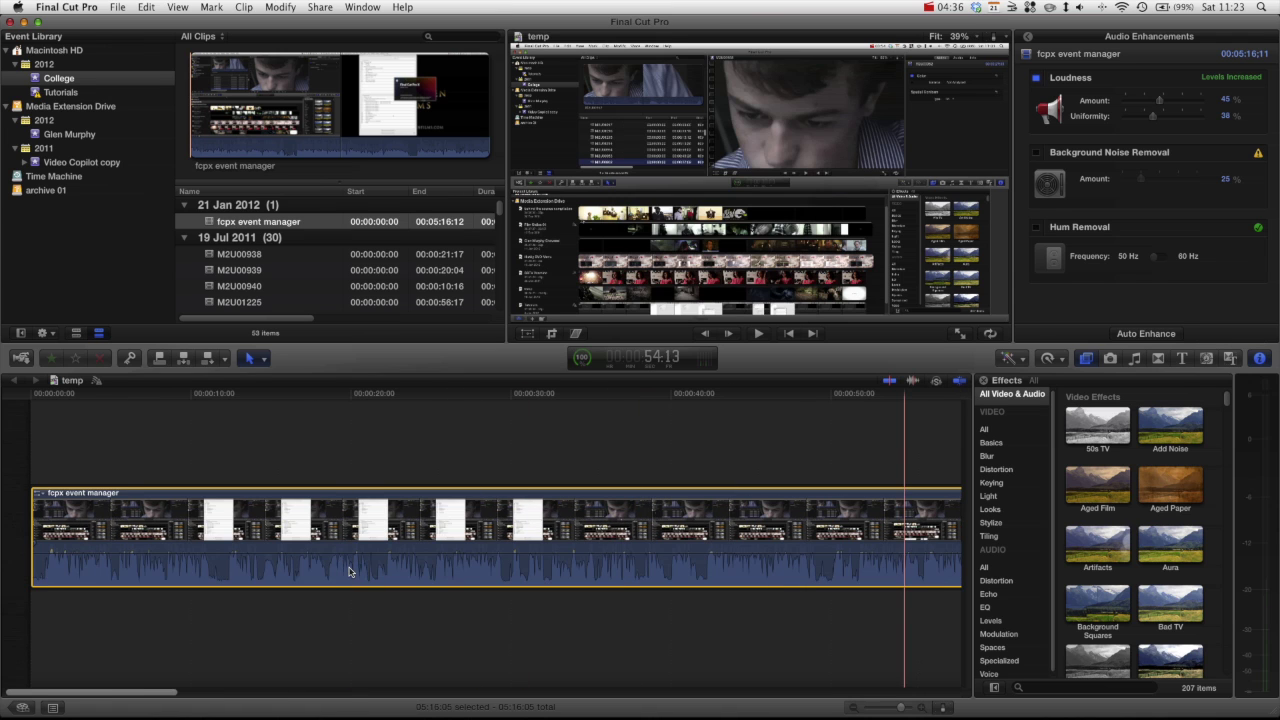
pyautogui.keyDown('alt'); pyautogui.click(503, 553); pyautogui.keyUp('alt')
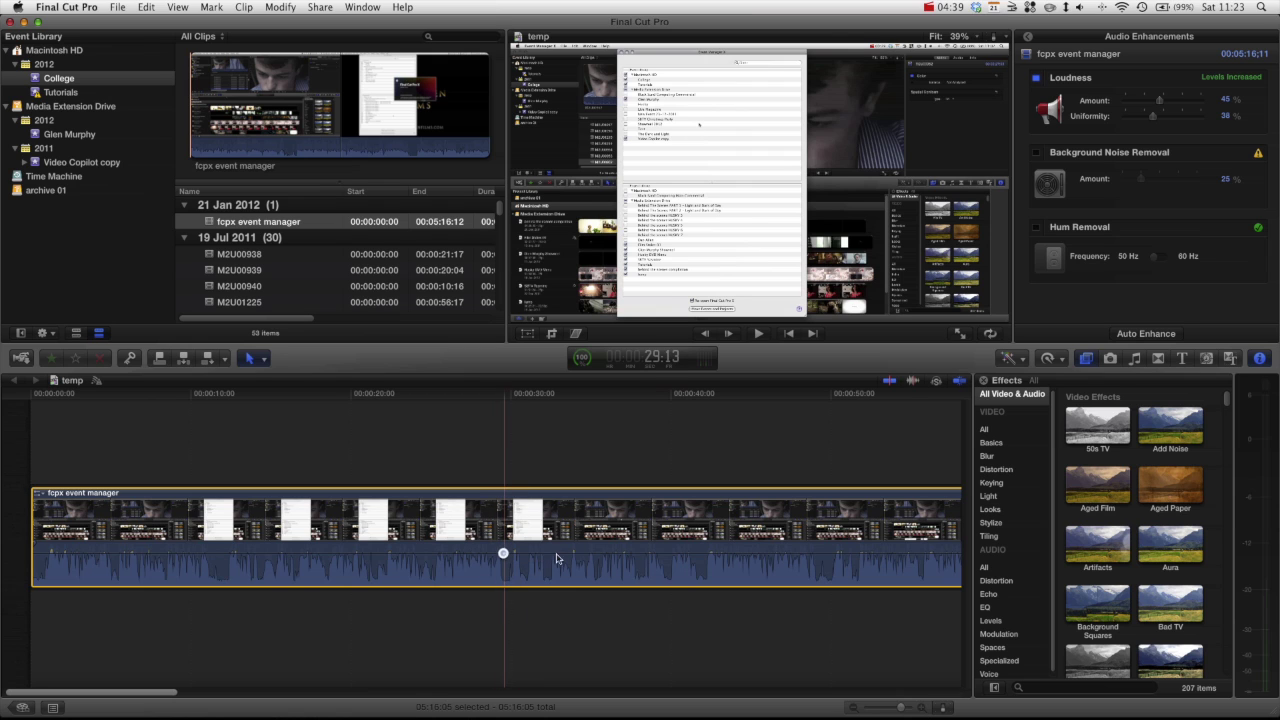
pyautogui.keyDown('alt'); pyautogui.click(709, 553); pyautogui.keyUp('alt')
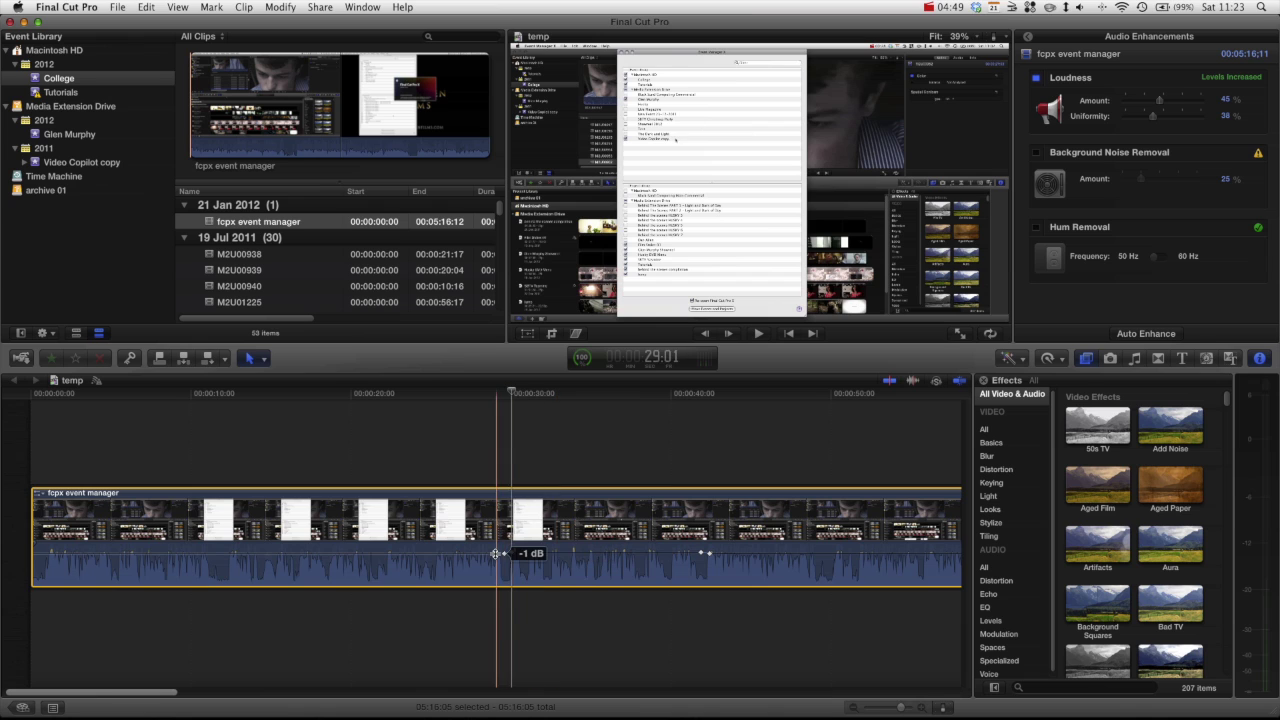
pyautogui.press('space')
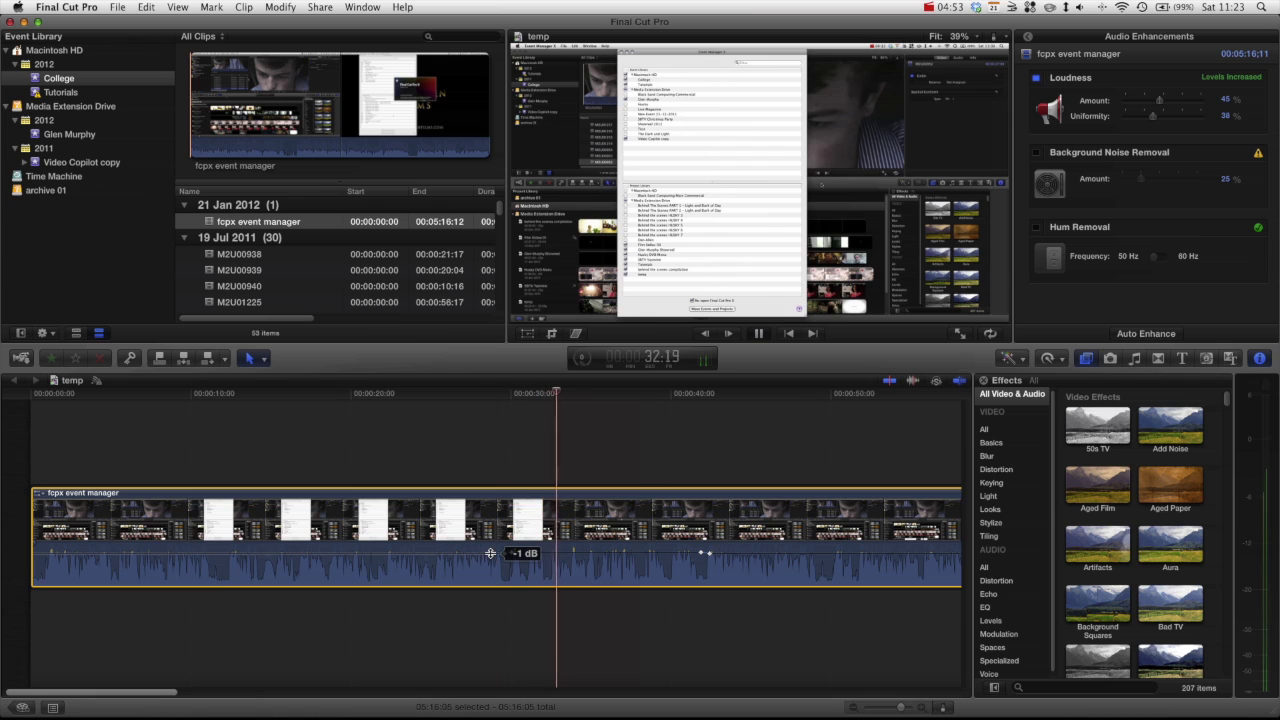
pyautogui.press('XF86AudioLowerVolume')
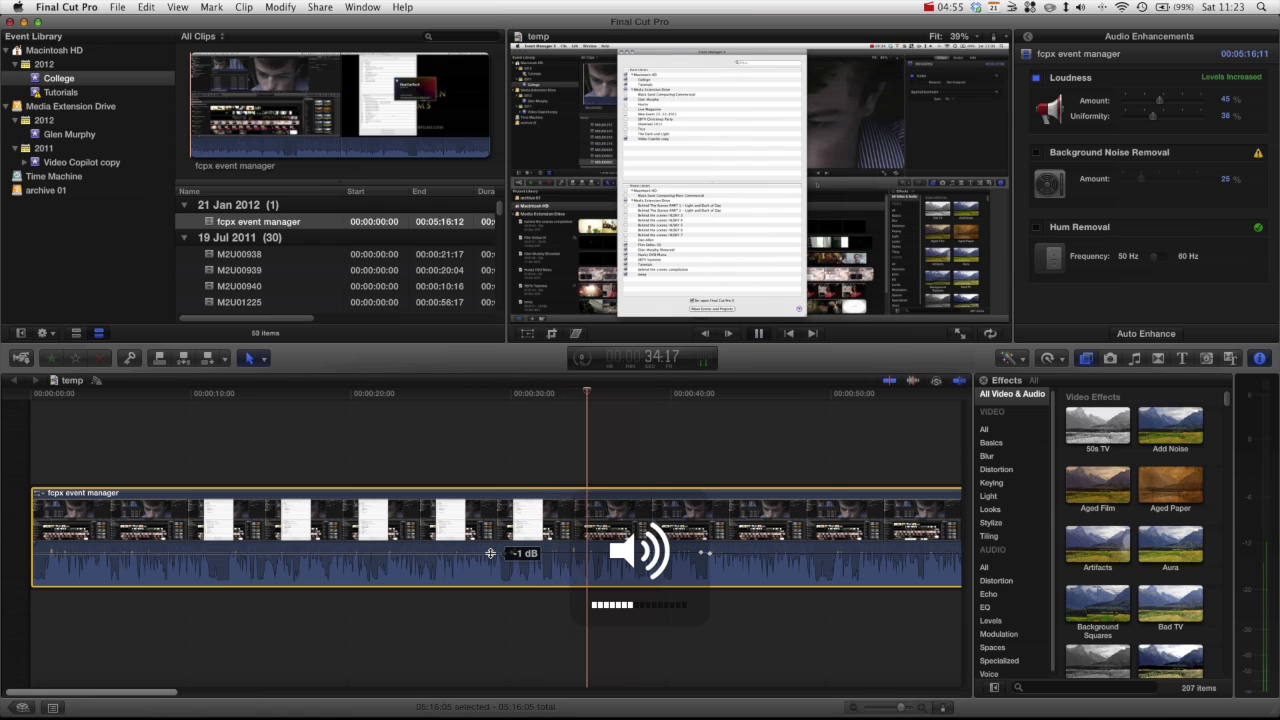
pyautogui.press('space')
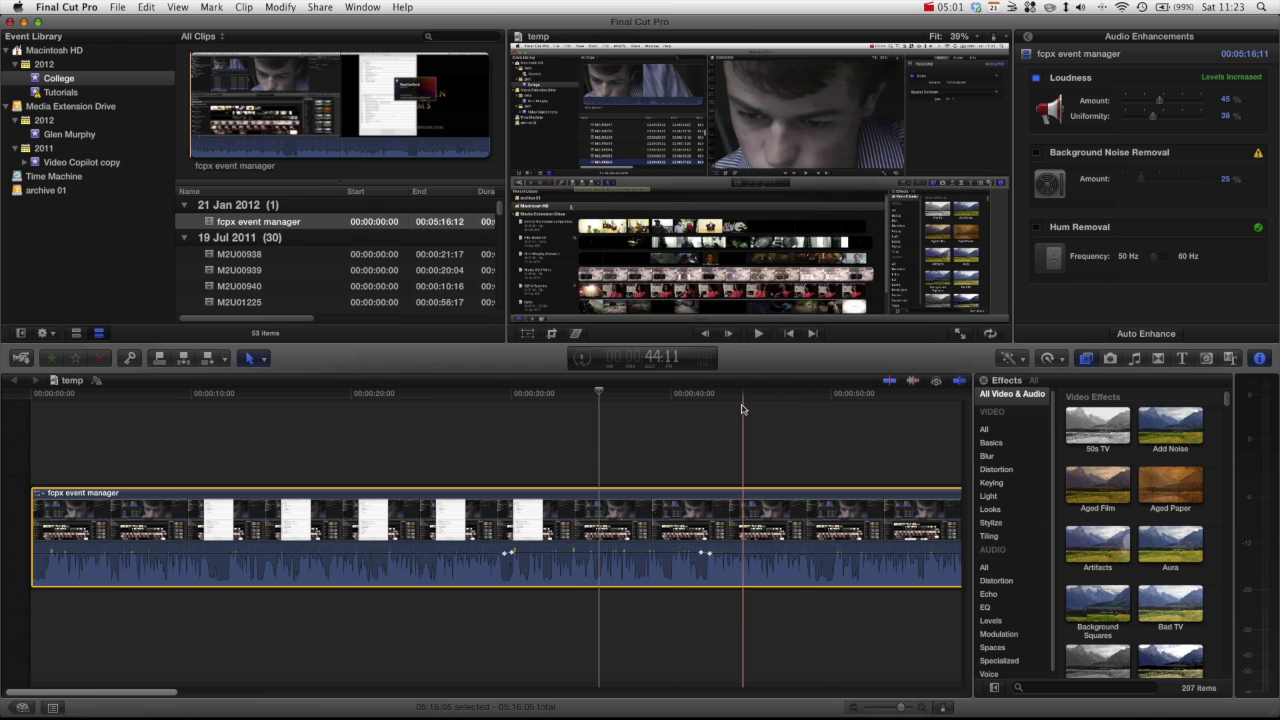
# - Enable Background Noise Removal, lower the clip volume to -2 dB, and play it to listen
pyautogui.click(1037, 153)
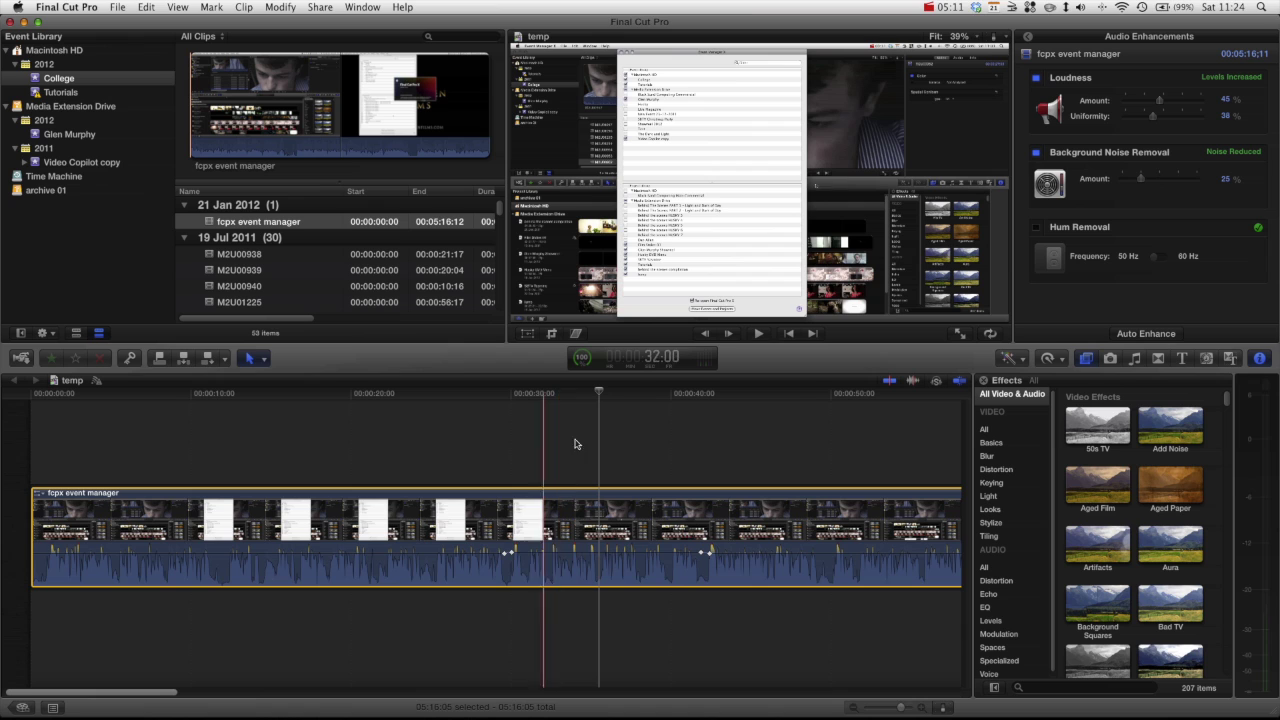
pyautogui.moveTo(535, 552); pyautogui.dragTo(535, 555)
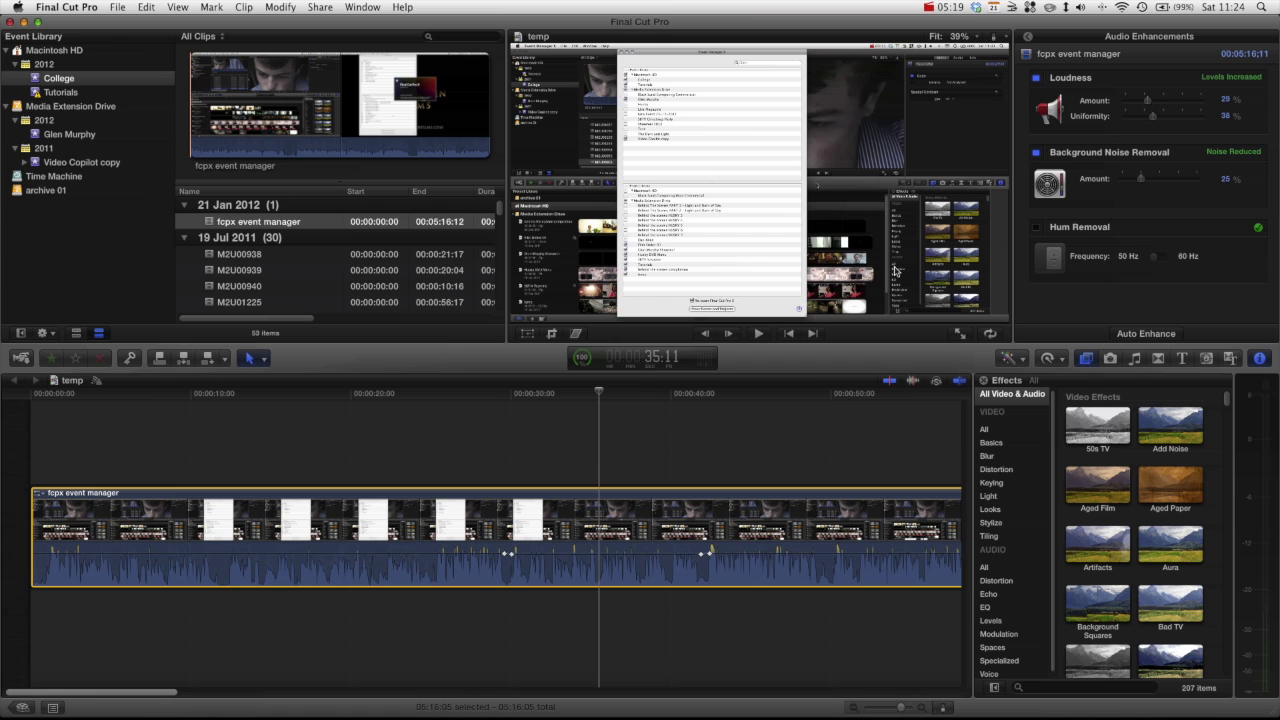
pyautogui.press('space')
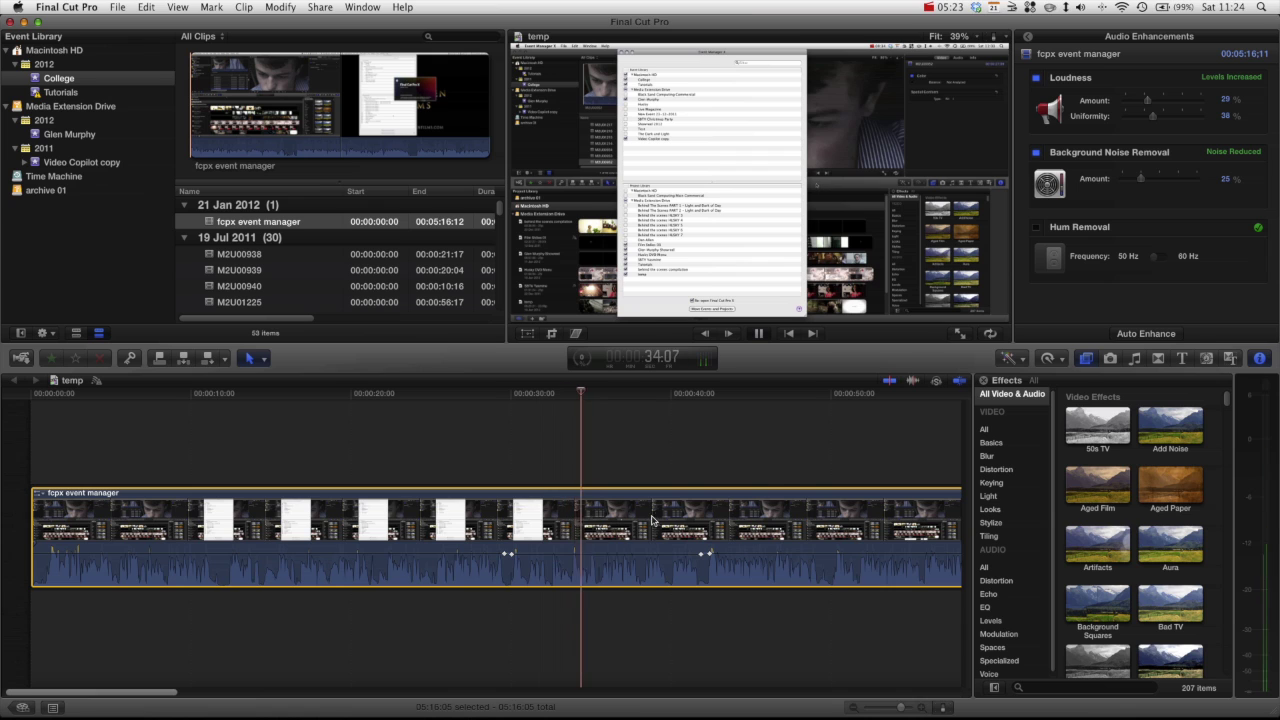
pyautogui.press('space')
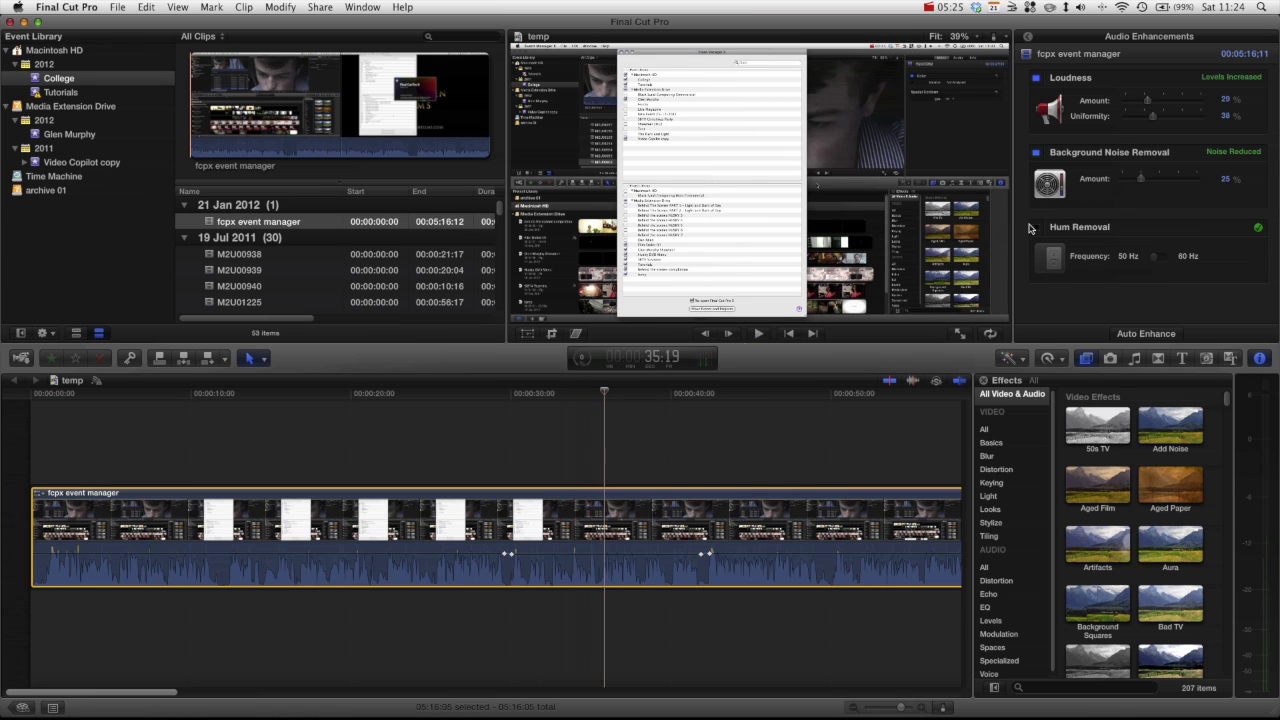
pyautogui.press('space')
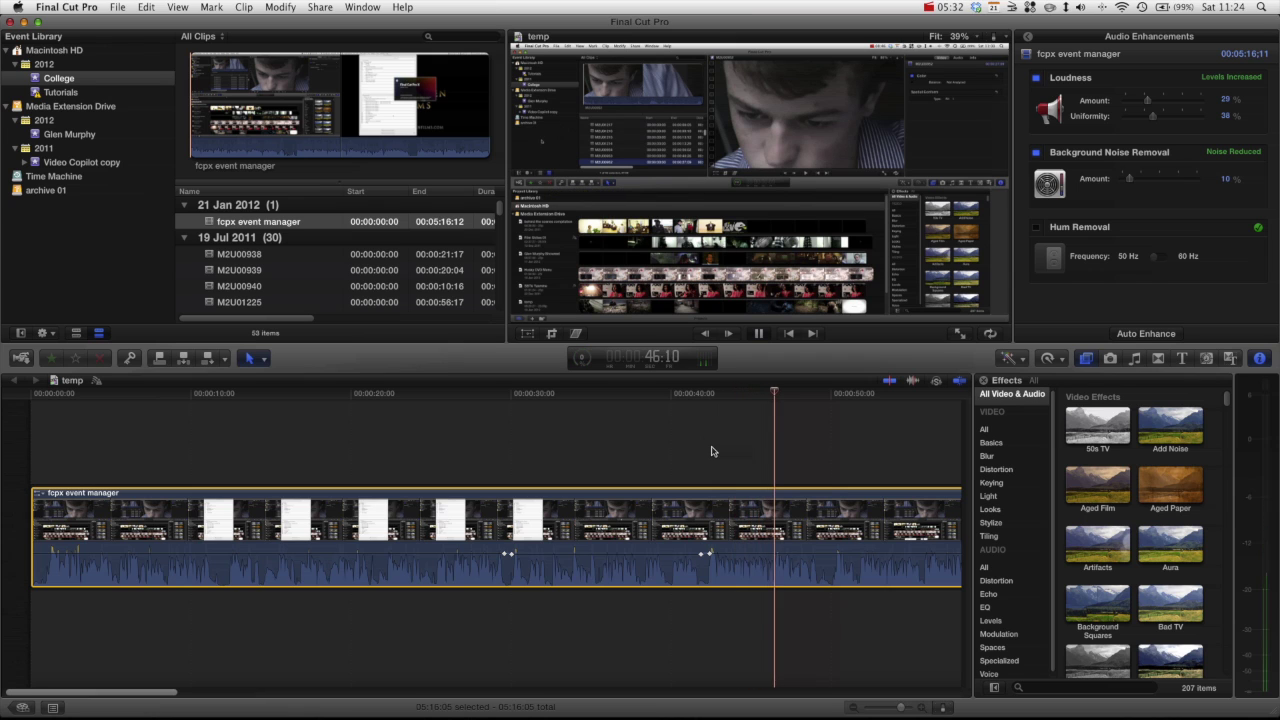
pyautogui.press('space')
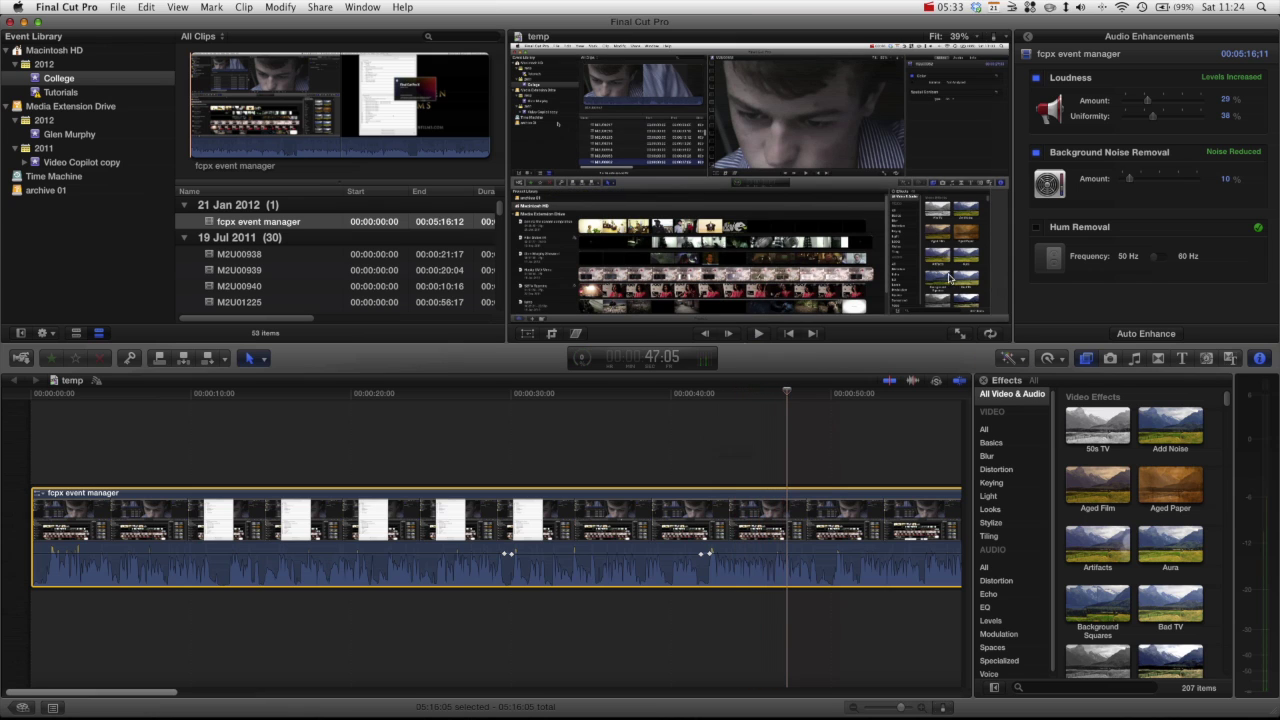
# - Audition the clip with Hum Removal on, then switch Hum Removal back off
pyautogui.click(1038, 228)
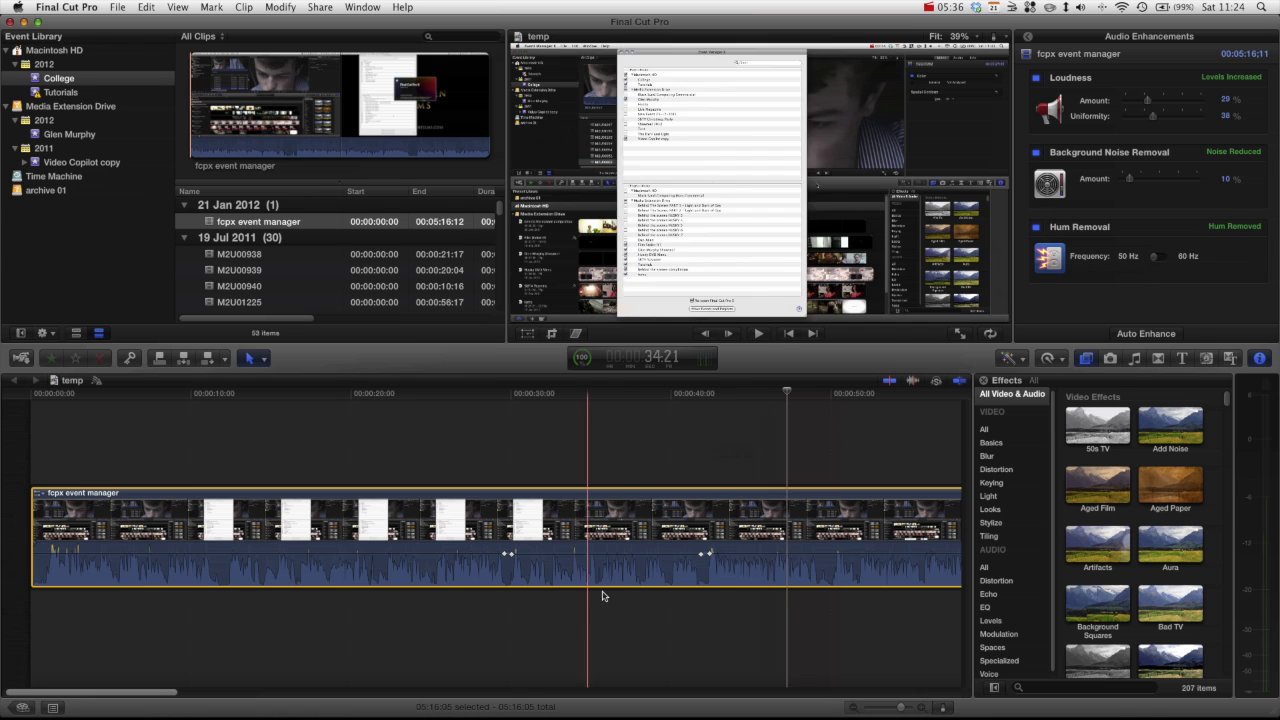
pyautogui.click(718, 545)
pyautogui.press('space')
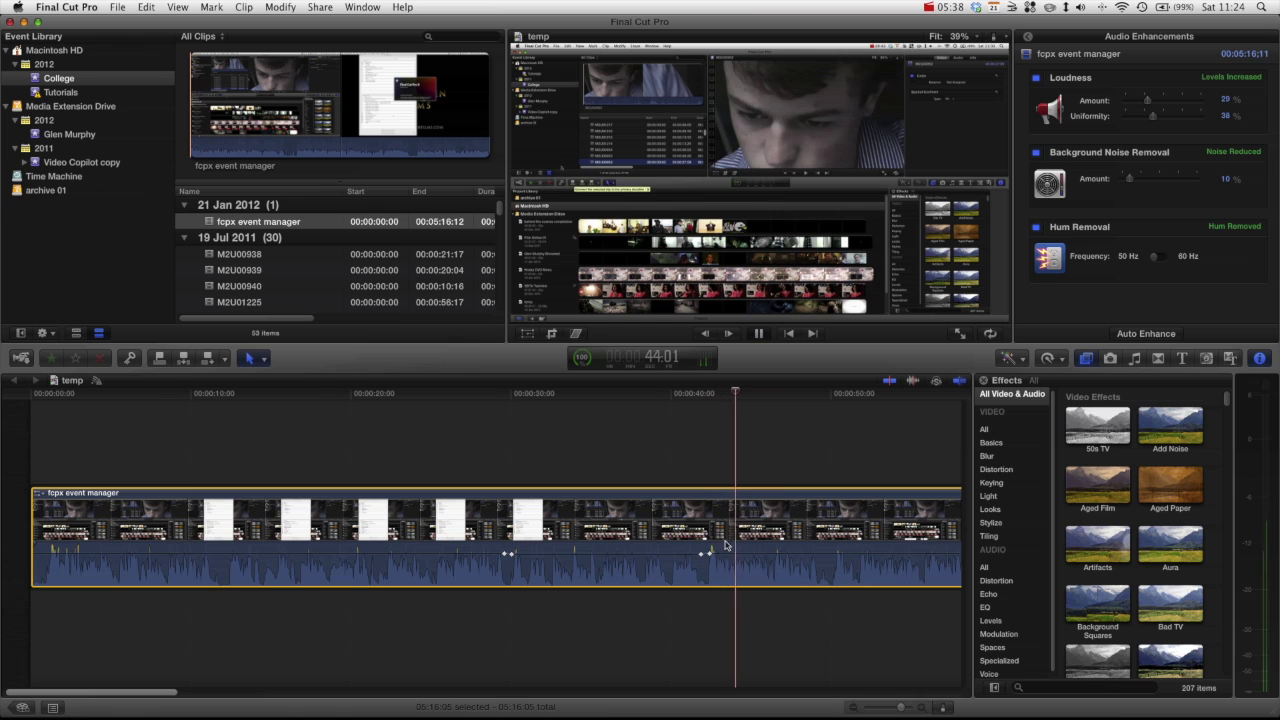
pyautogui.press('space')
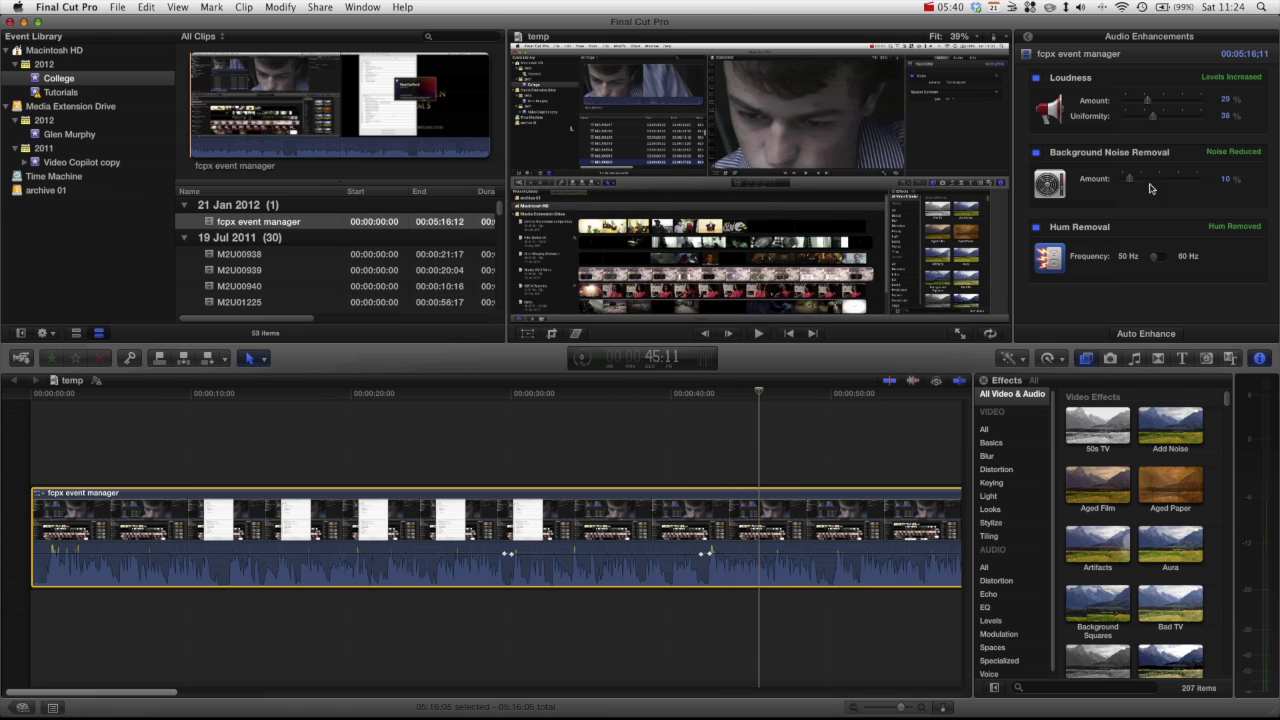
pyautogui.click(1035, 228)
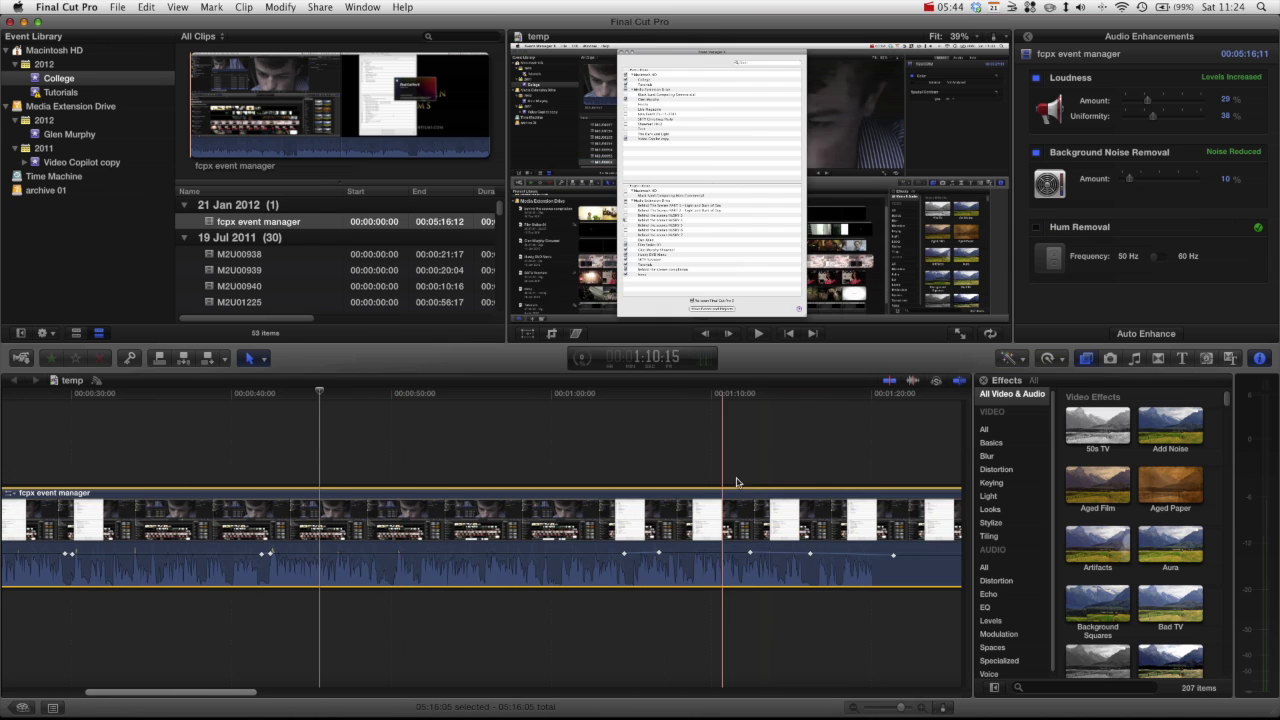
pyautogui.hscroll(10, 753, 482)
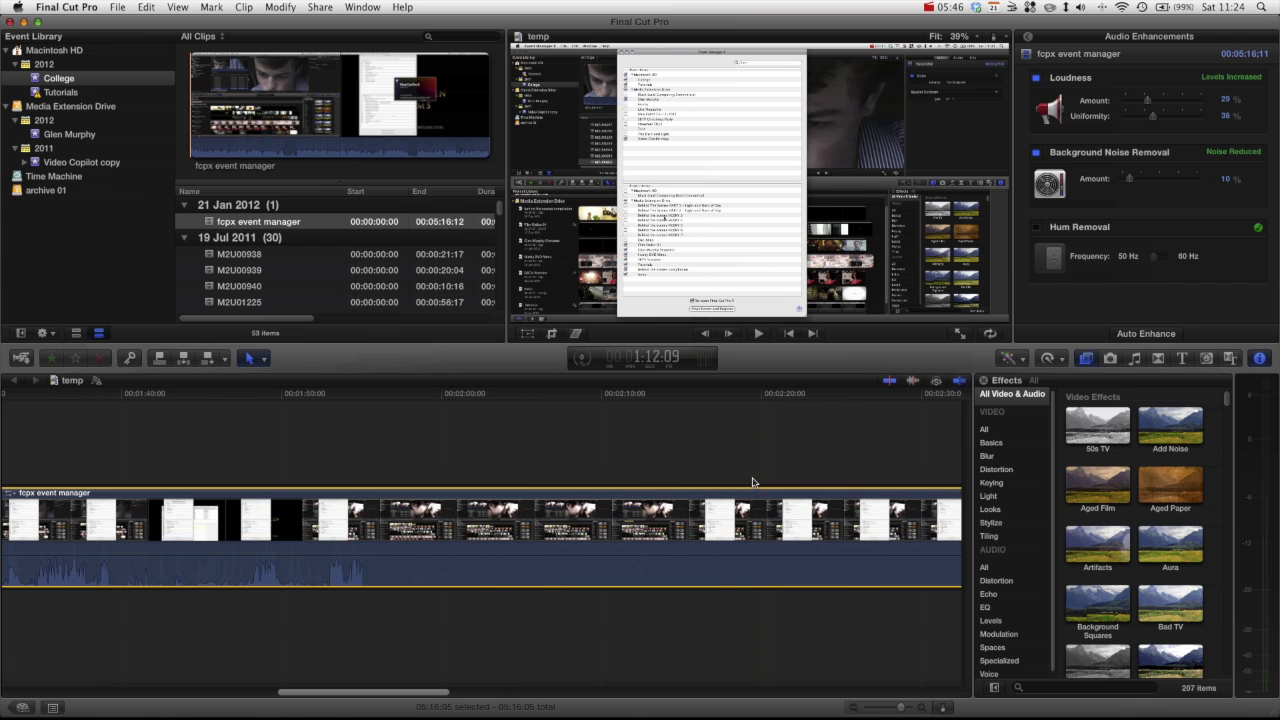
pyautogui.hscroll(-8, 753, 482)
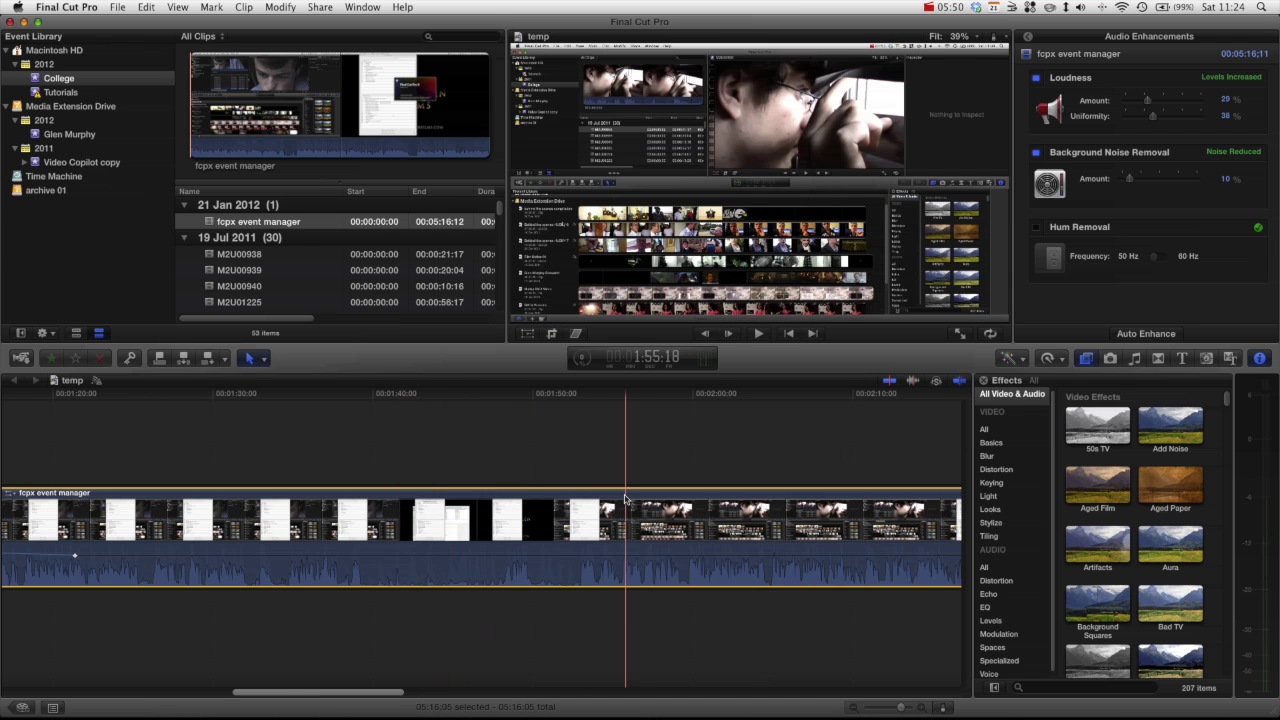
pyautogui.press('space')
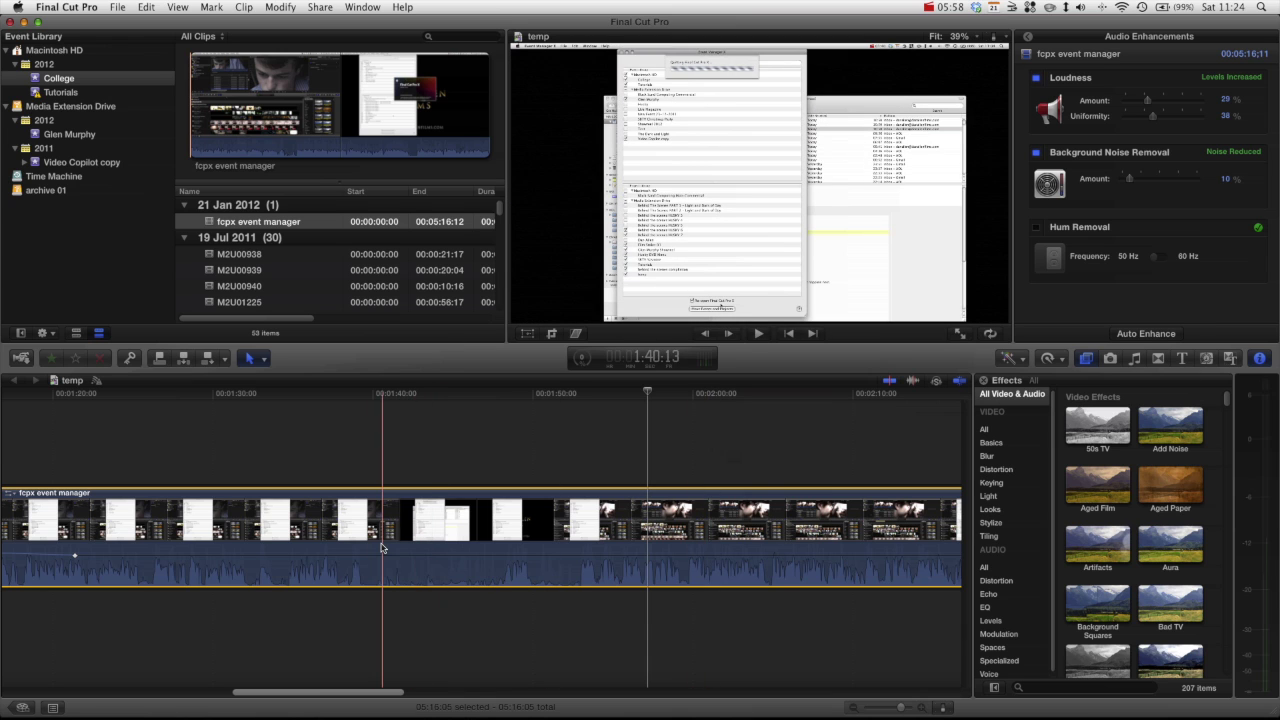
pyautogui.press('space')
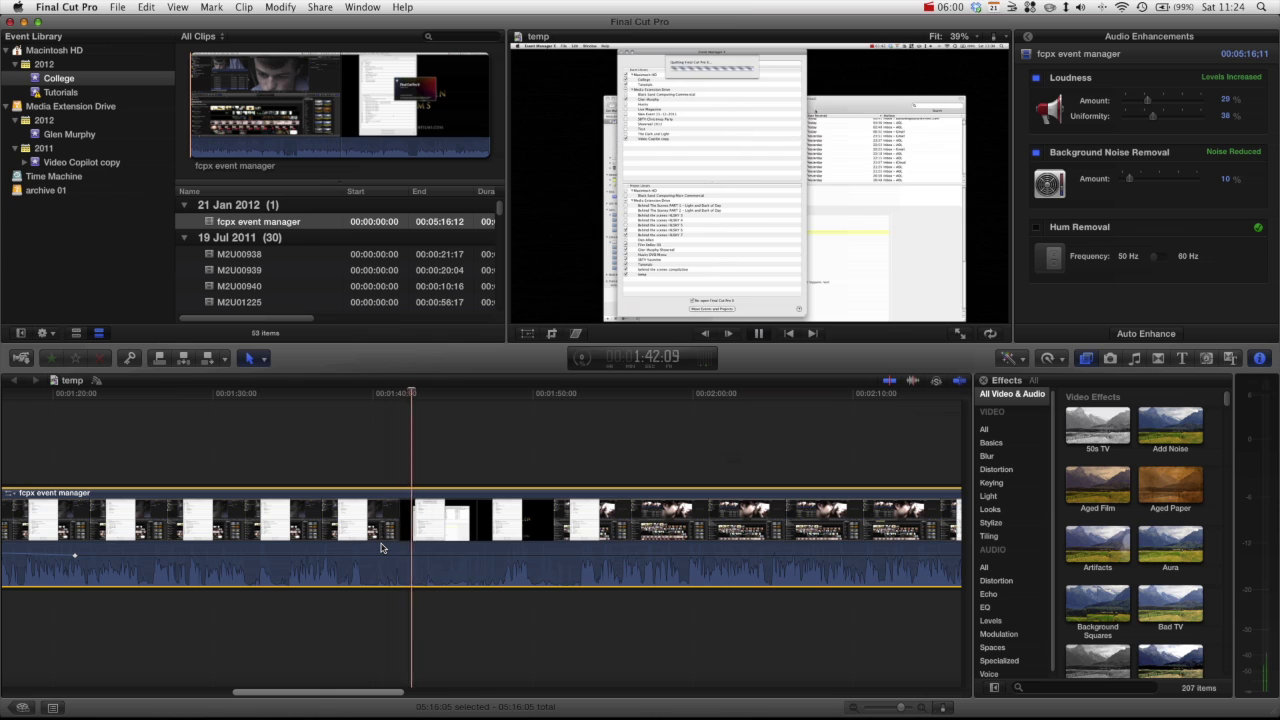
pyautogui.press('space')
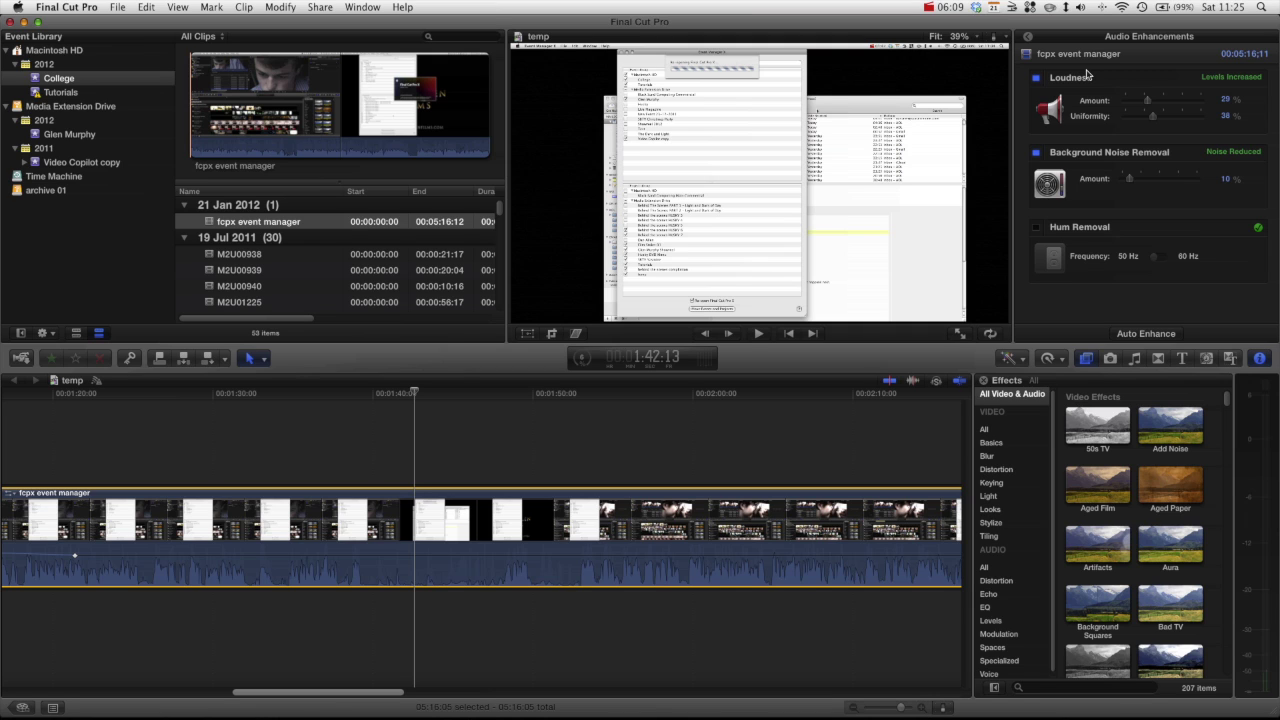
# - Return to the audio settings, leave Pan Mode unchanged, and list all 105 audio effects
pyautogui.click(1027, 38)
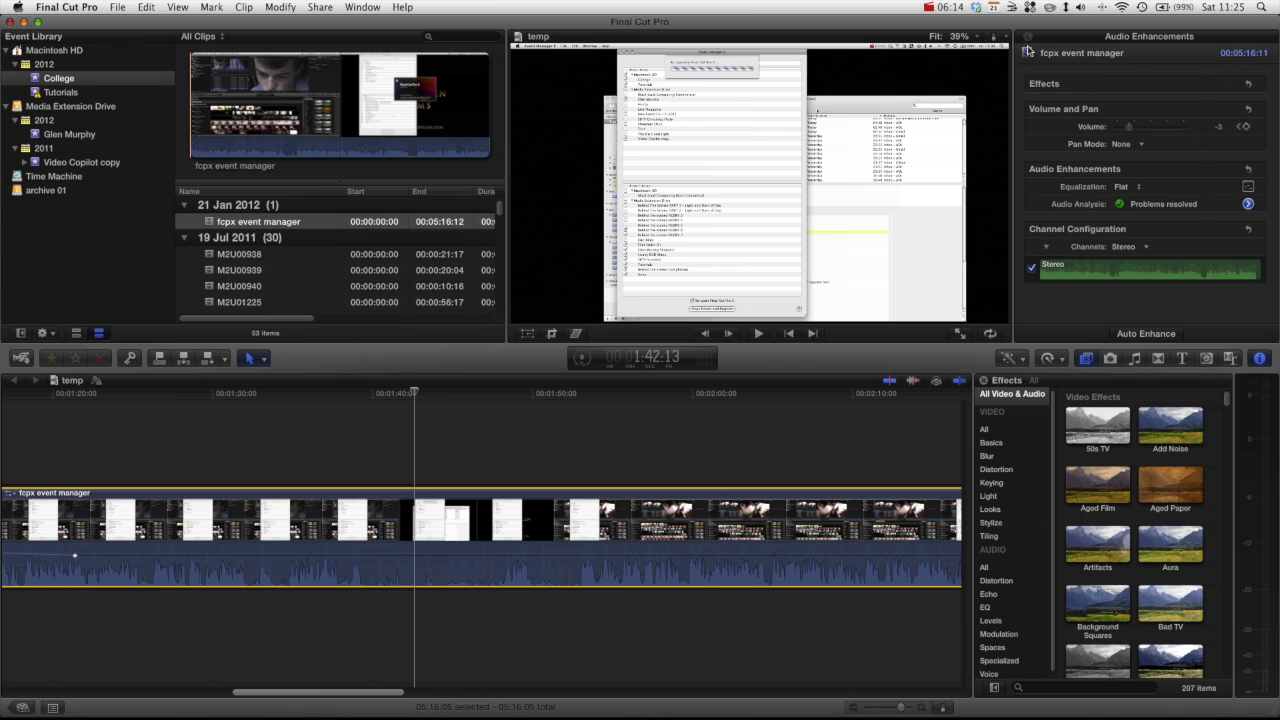
pyautogui.click(1123, 145)
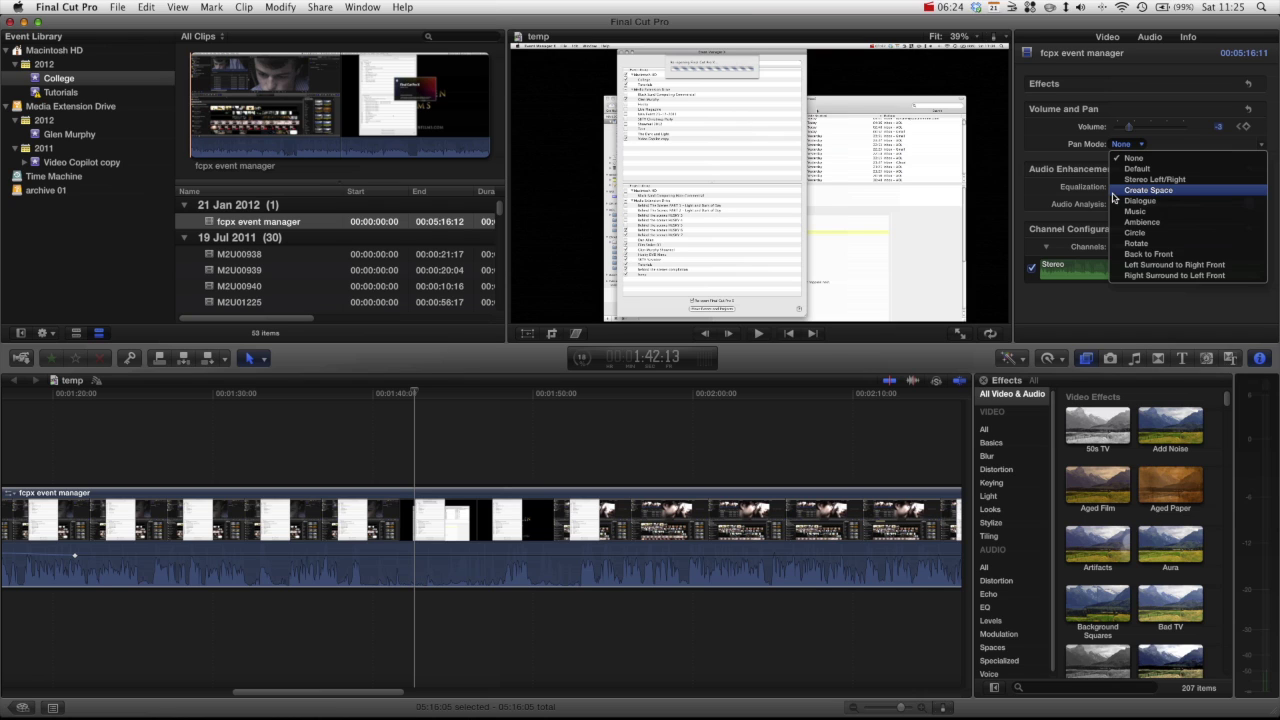
pyautogui.click(1075, 310)
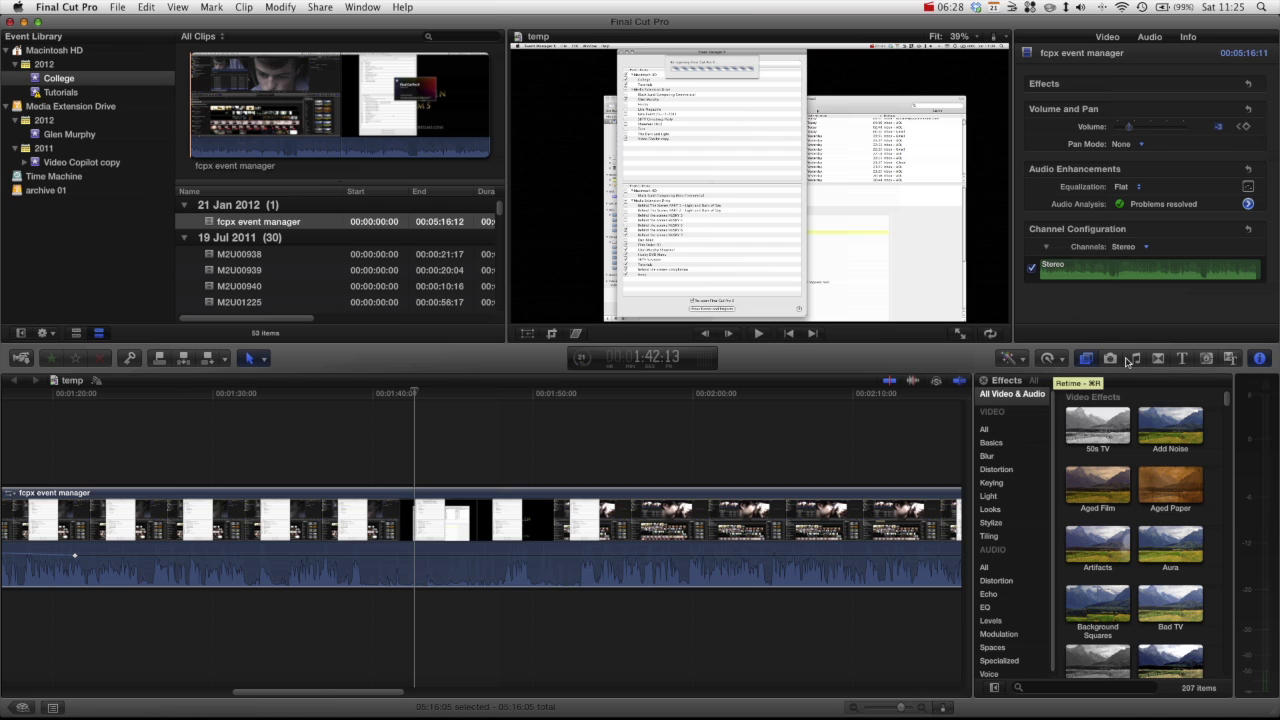
pyautogui.click(984, 567)
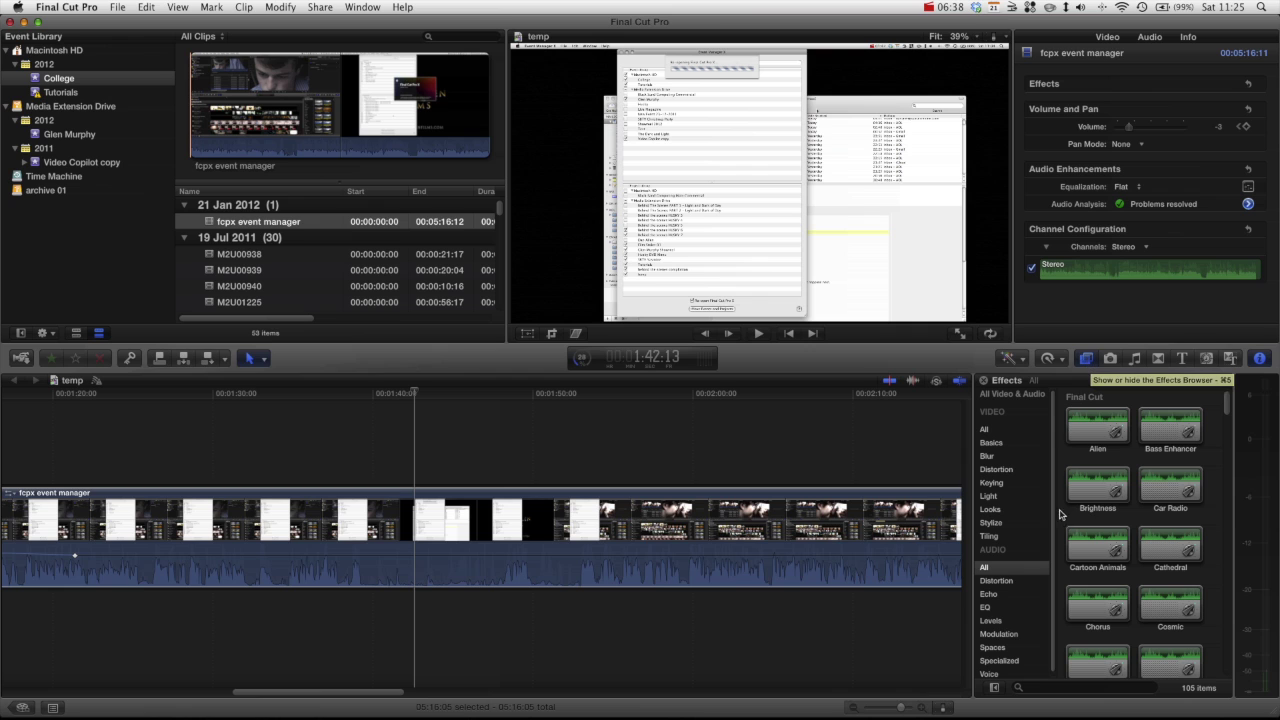
pyautogui.scroll(-15, 1132, 470)
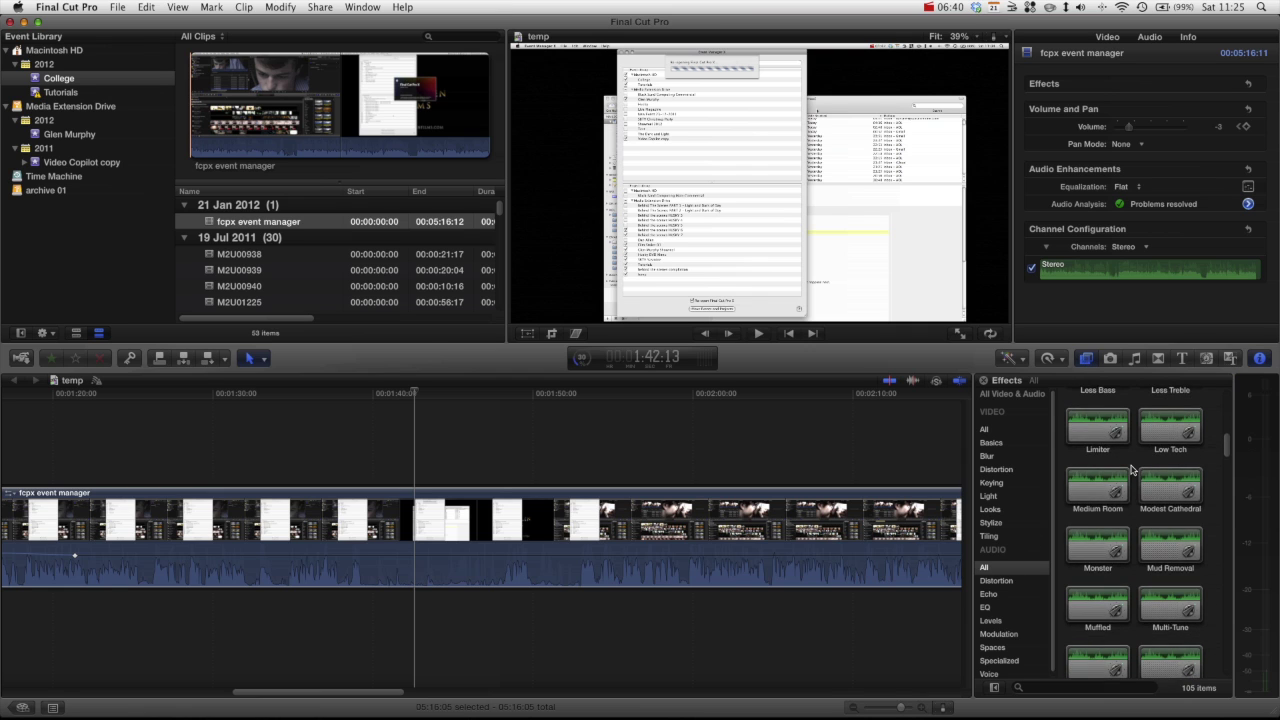
pyautogui.scroll(-20, 1132, 470)
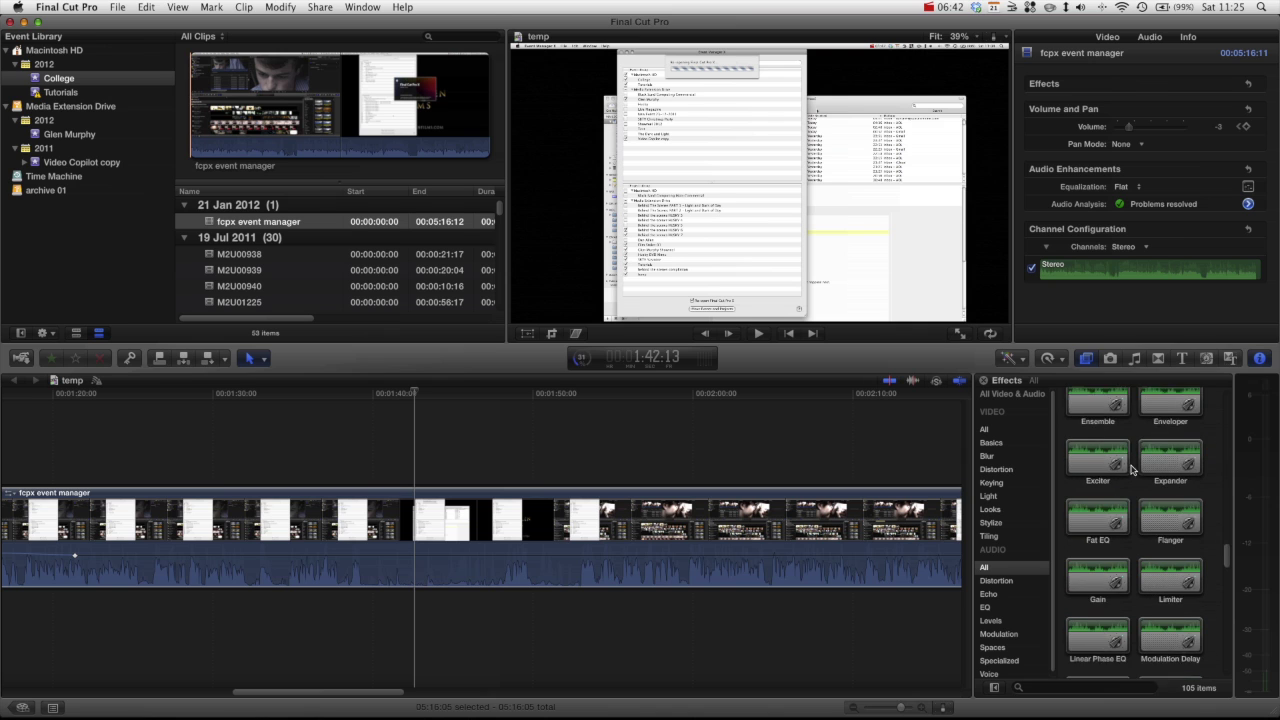
pyautogui.scroll(20, 1132, 468)
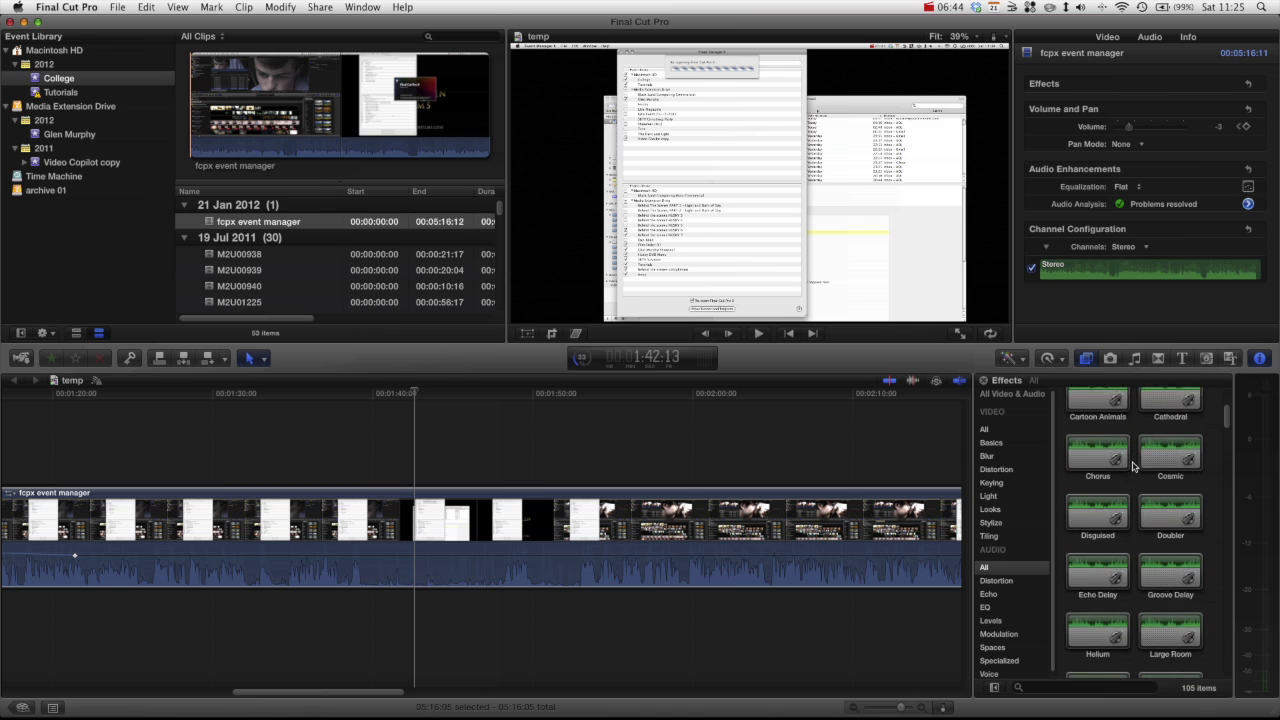
pyautogui.scroll(-2, 1072, 554)
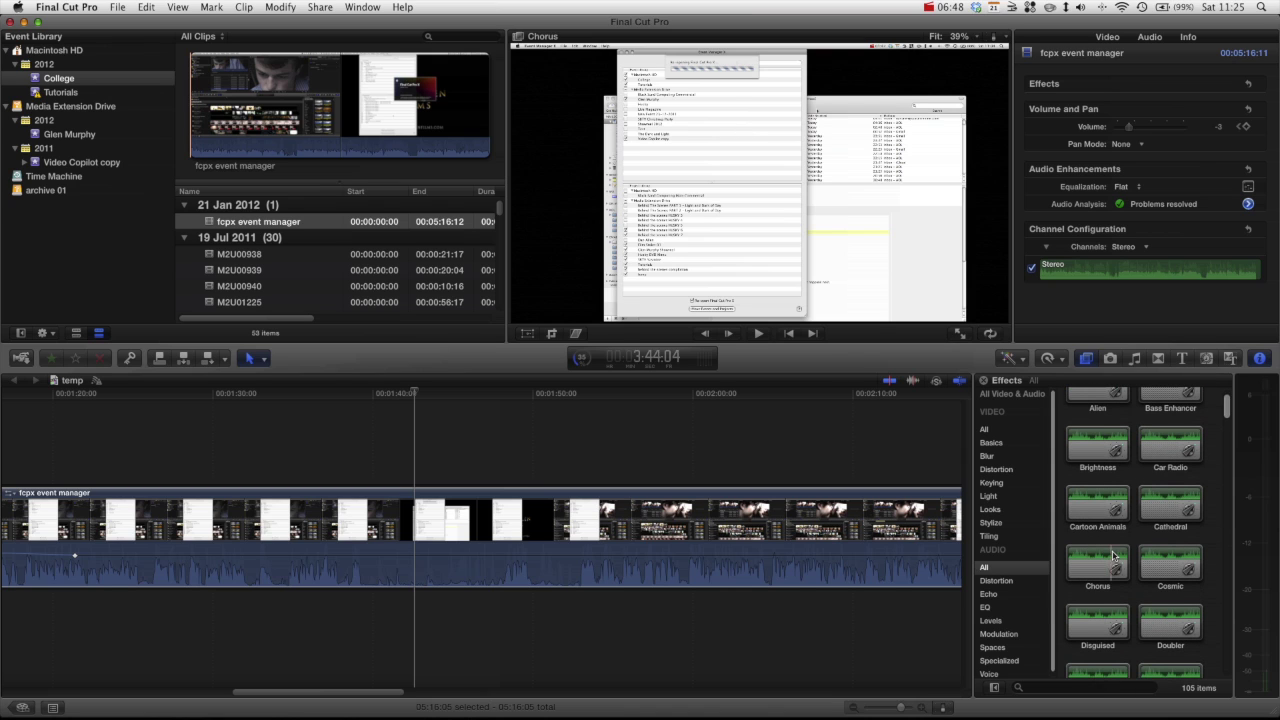
pyautogui.scroll(2, 1114, 553)
# - Drag the Alien effect onto the 'fcpx event manager' clip and play it back to listen
pyautogui.moveTo(1092, 413); pyautogui.dragTo(578, 561)
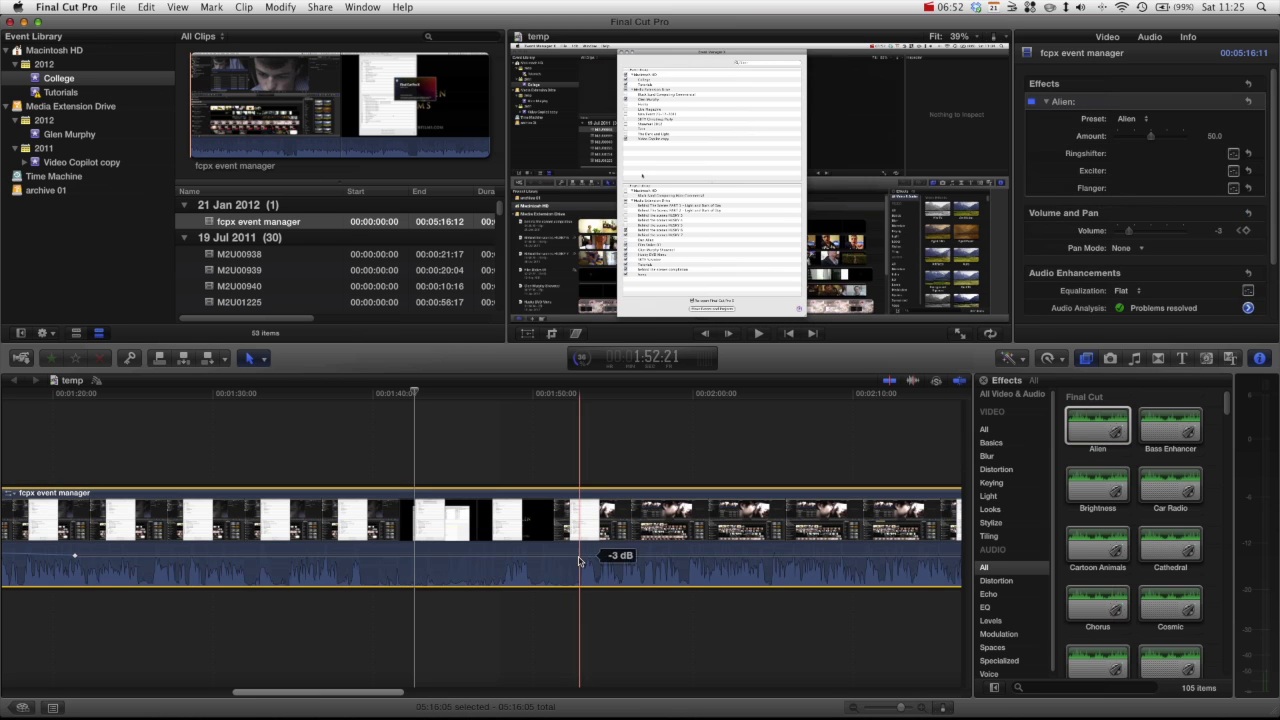
pyautogui.press('space')
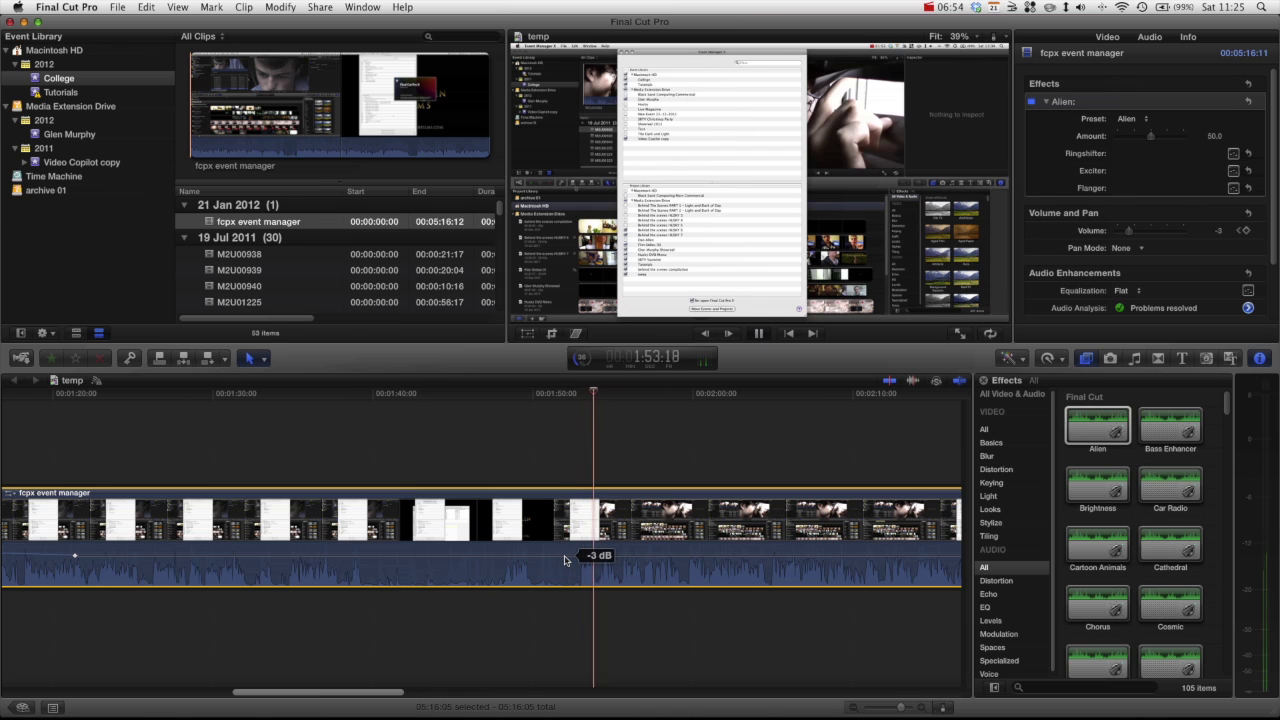
pyautogui.press('XF86AudioRaiseVolume')
pyautogui.press('XF86AudioRaiseVolume')
pyautogui.press('XF86AudioRaiseVolume')
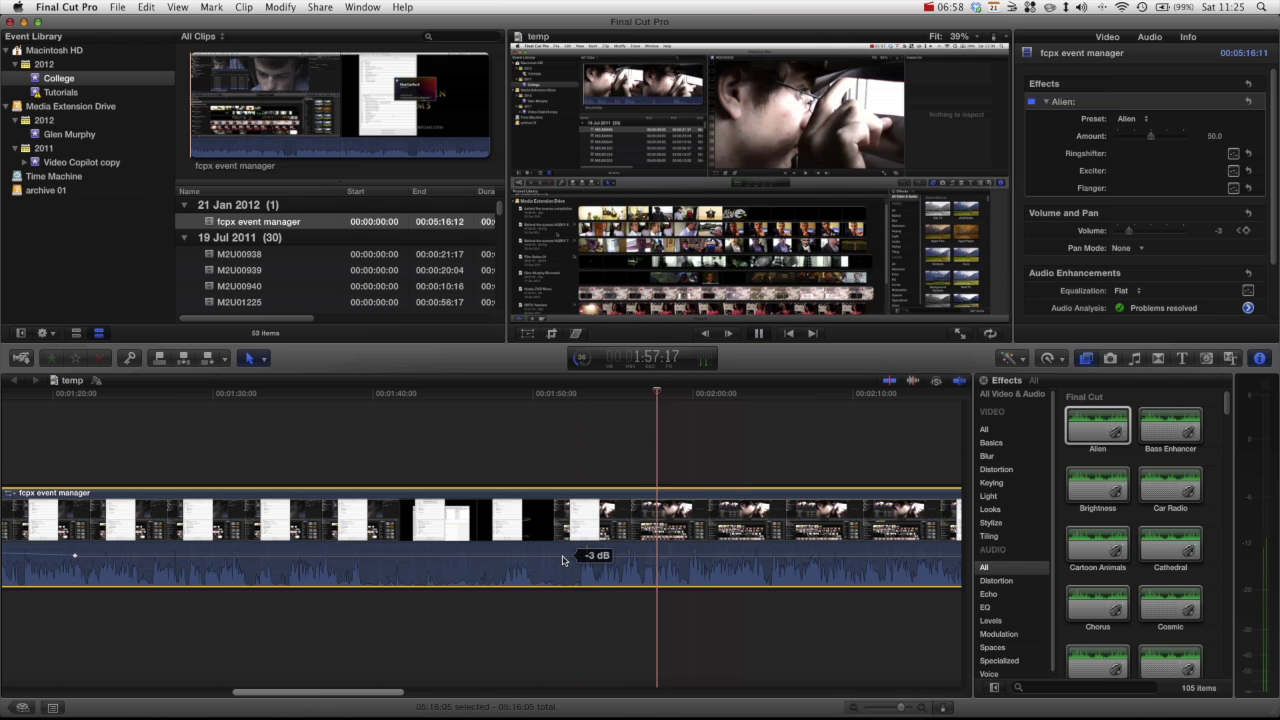
pyautogui.press('space')
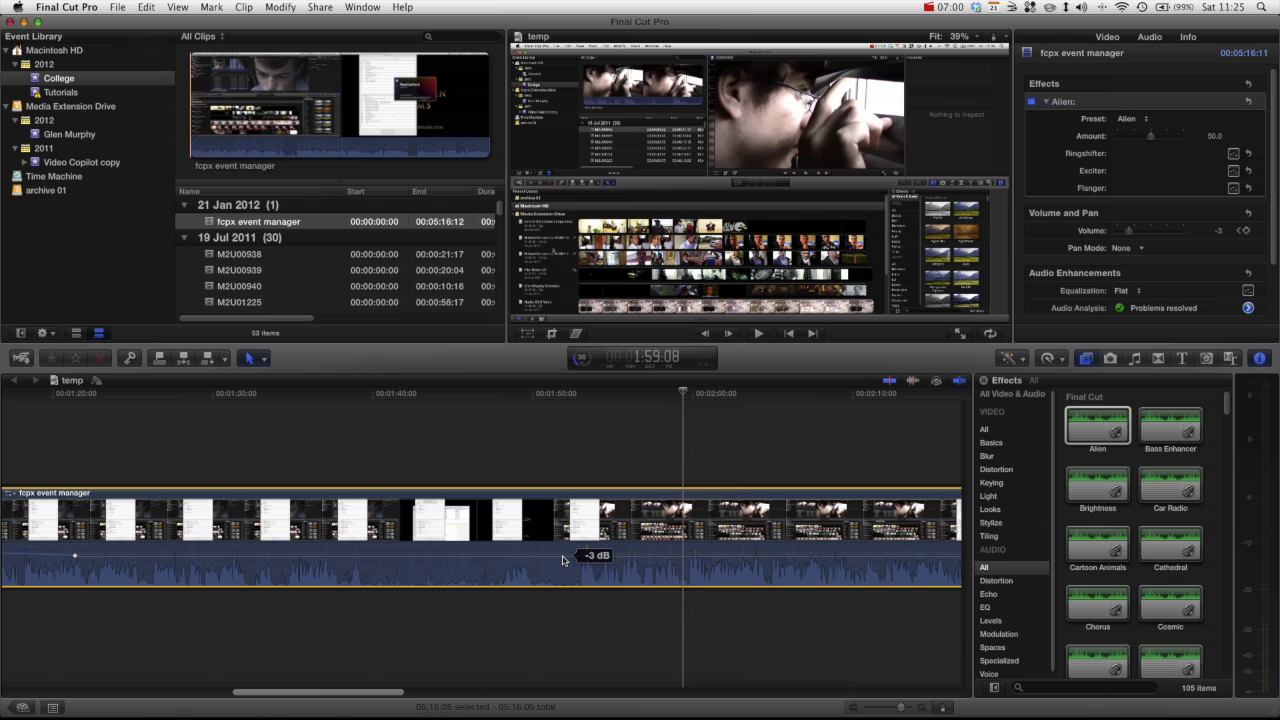